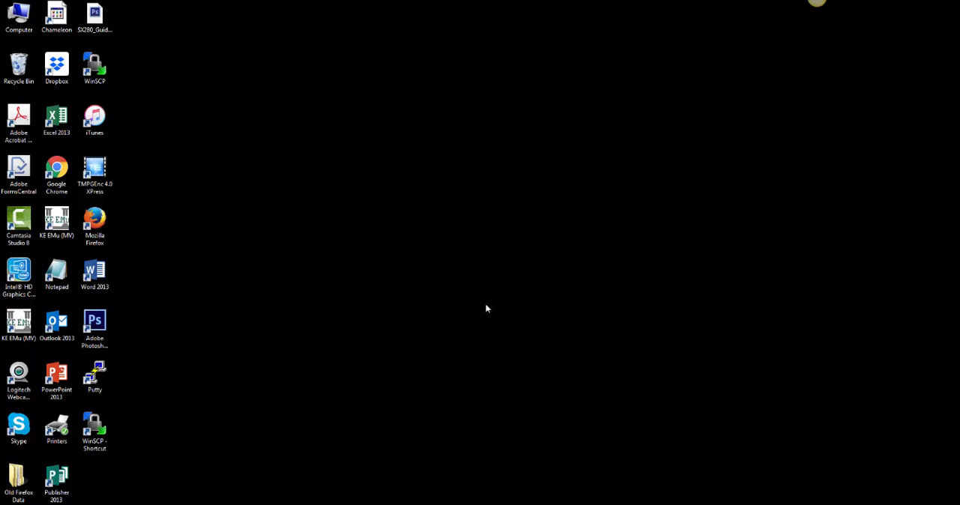
Switch to Photoshop and look through the open dorsal and lateral images of the Grabouw, Dargle and Paarl specimens
click(248, 504)
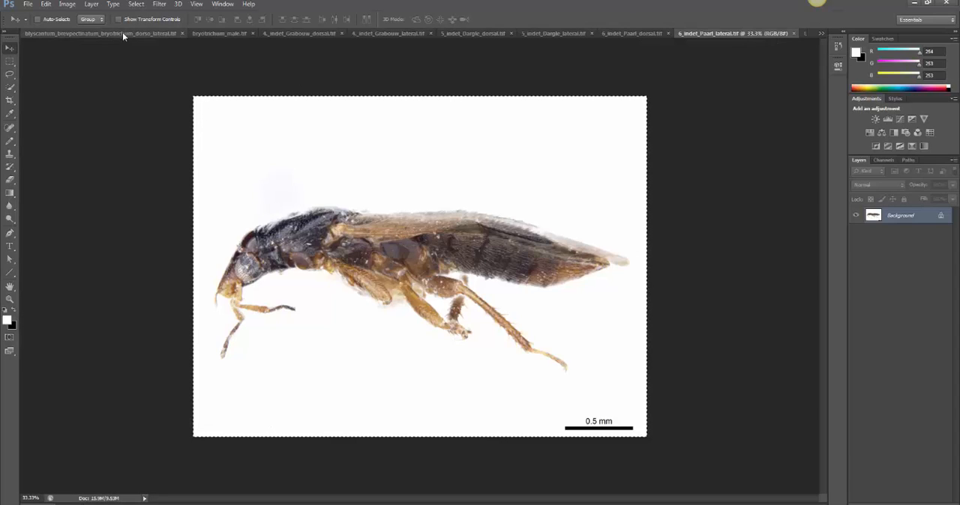
click(298, 35)
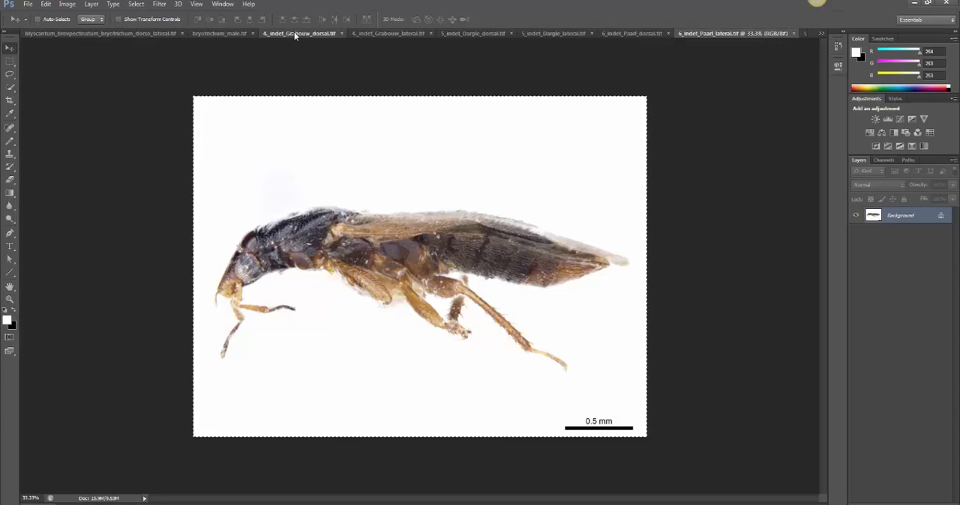
click(415, 32)
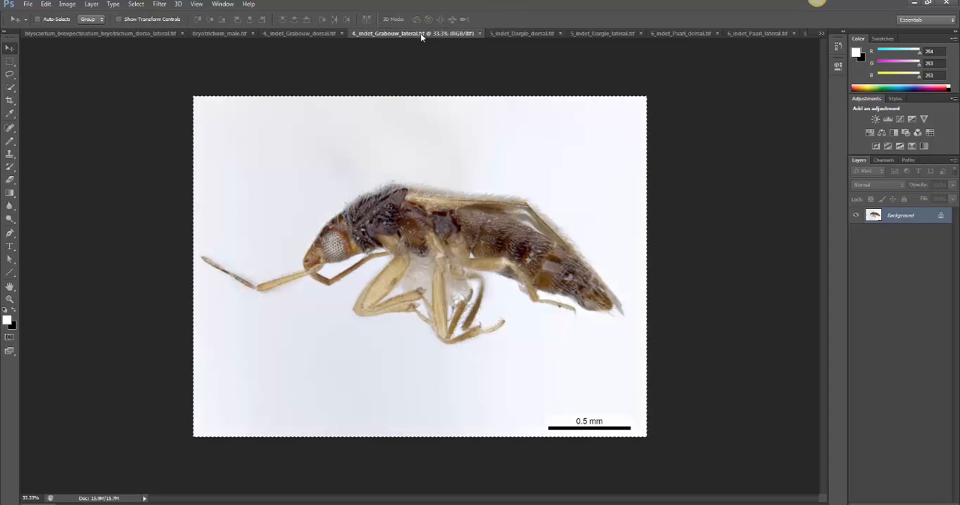
click(509, 33)
click(612, 33)
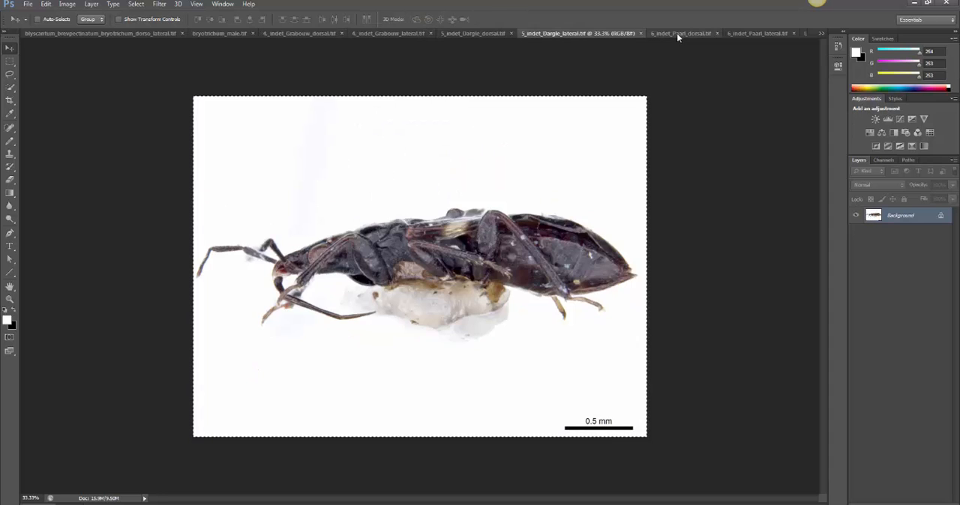
click(676, 33)
click(755, 31)
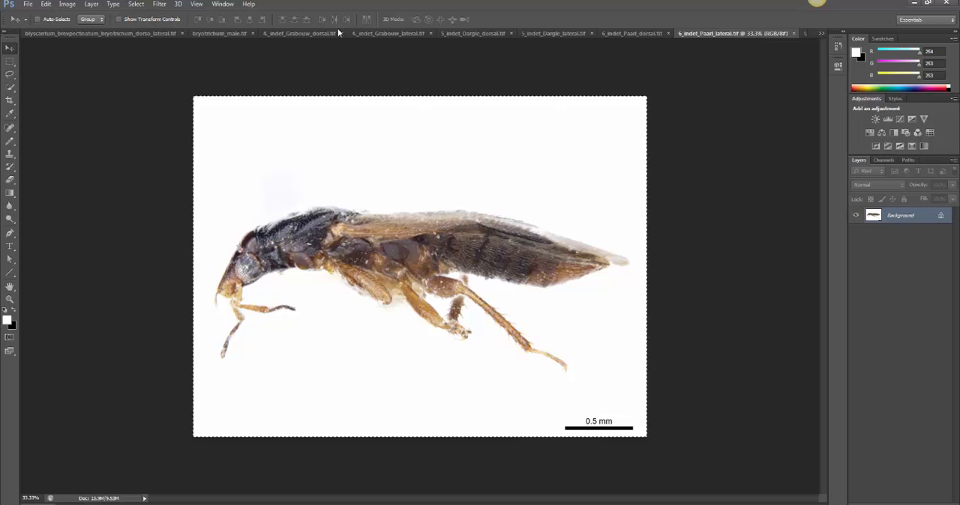
Check the pixel dimensions of the Grabouw dorsal image without changing its size
click(275, 33)
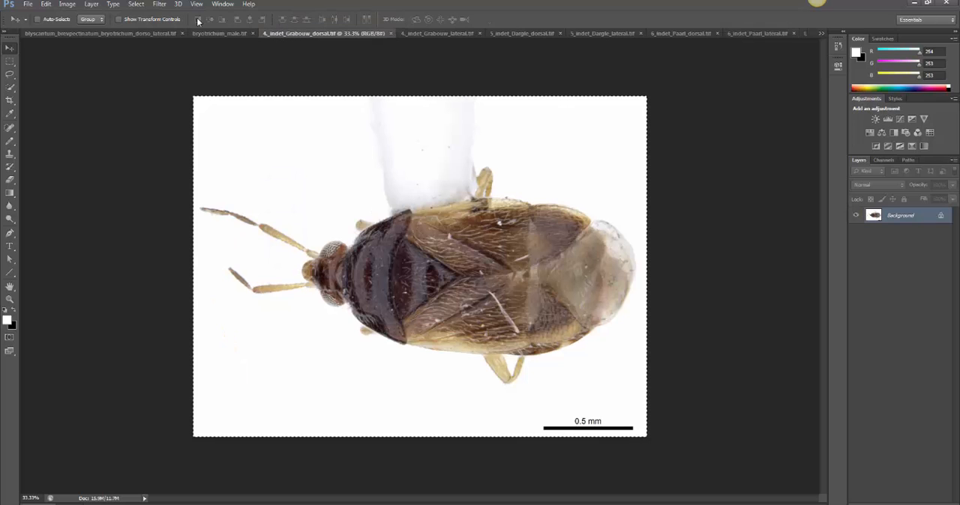
click(66, 4)
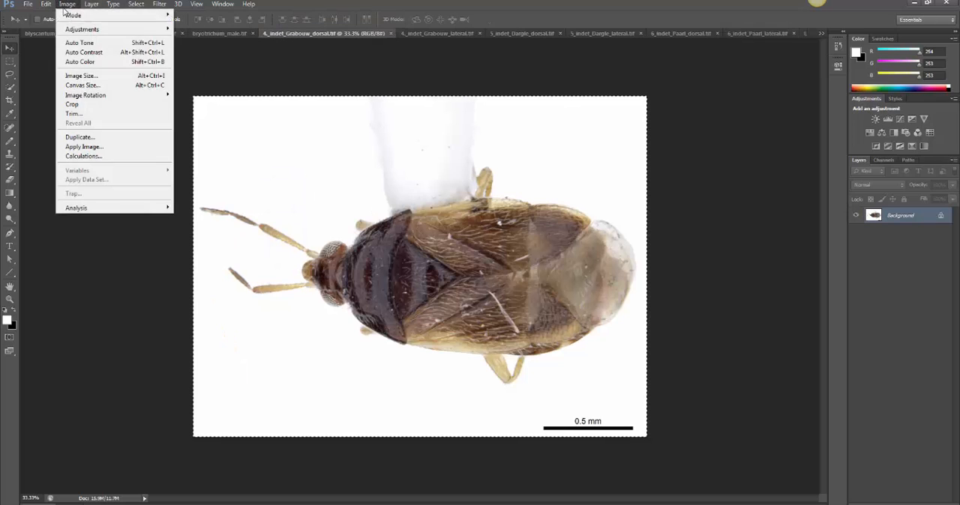
click(88, 76)
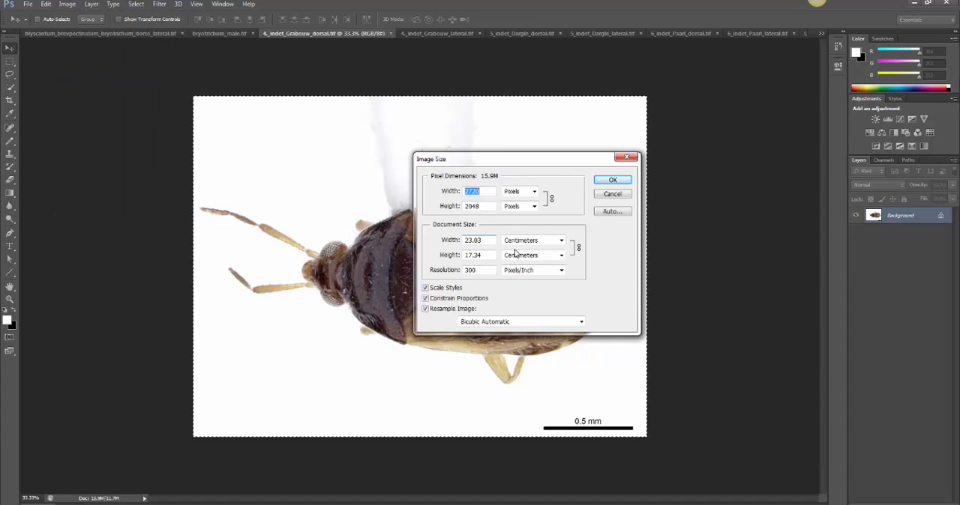
click(488, 191)
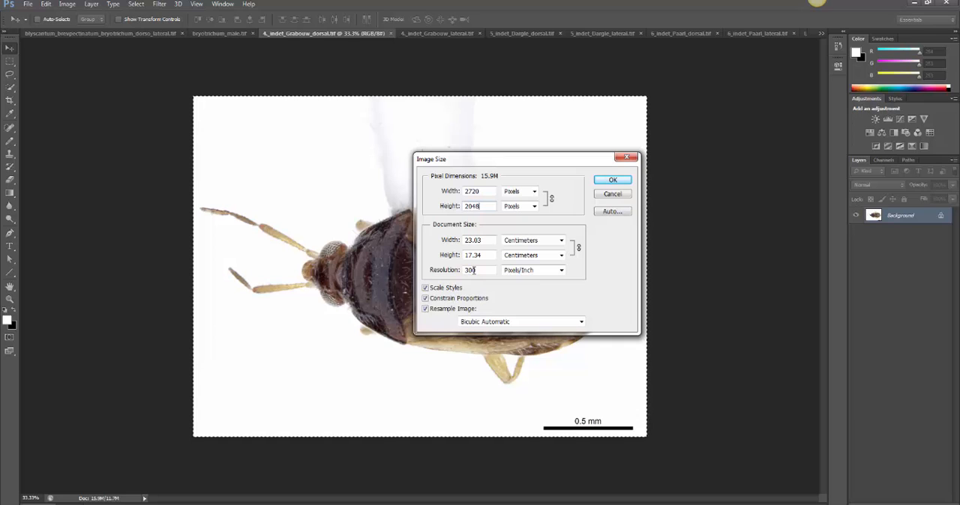
click(611, 194)
Create a new blank document 5440 pixels wide and 6144 pixels high
click(28, 4)
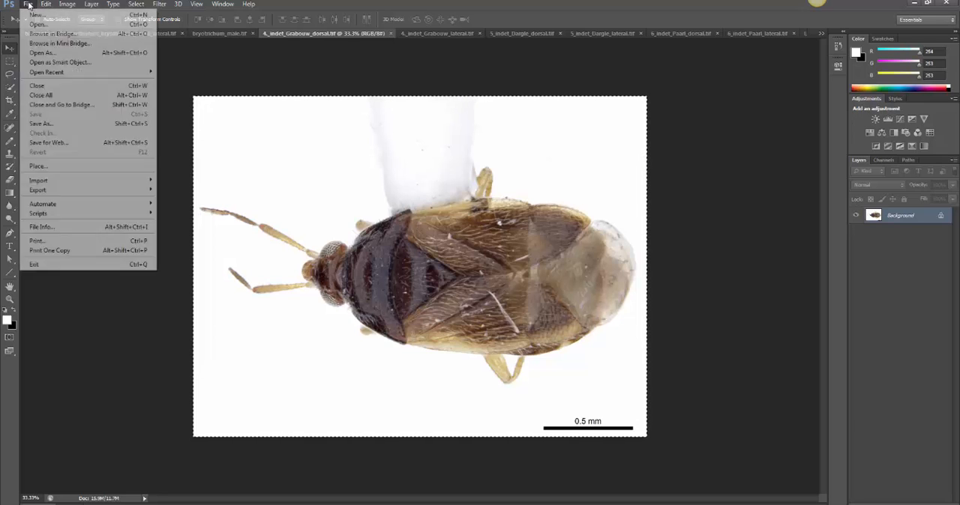
click(32, 15)
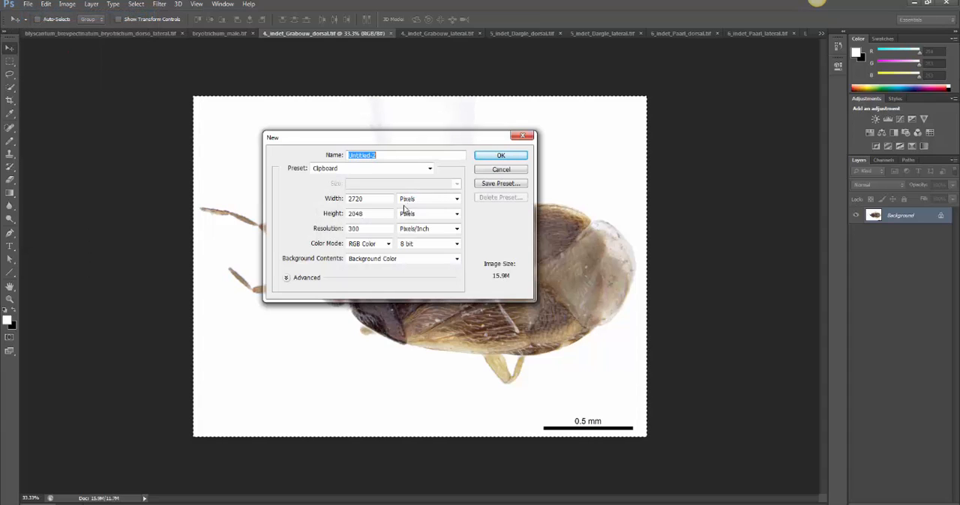
double_click(372, 199)
key(BackSpace)
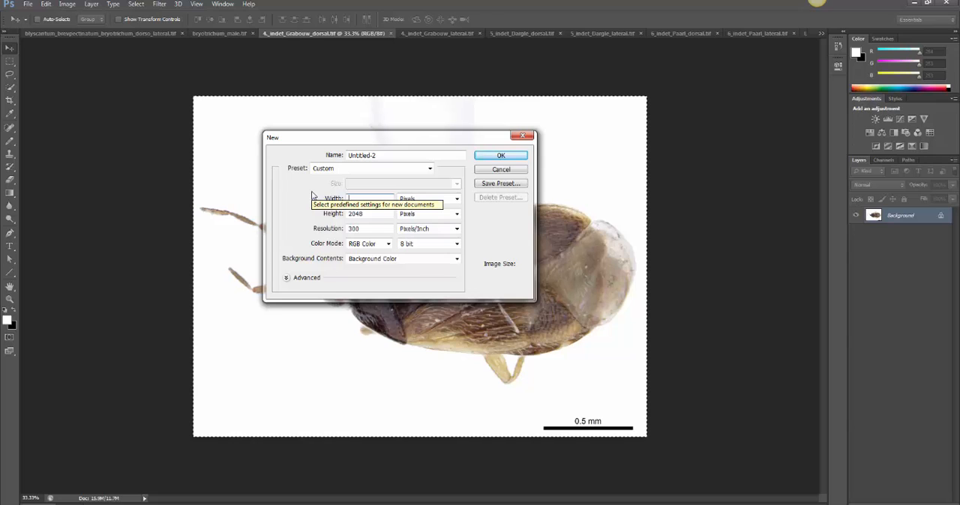
text(5440)
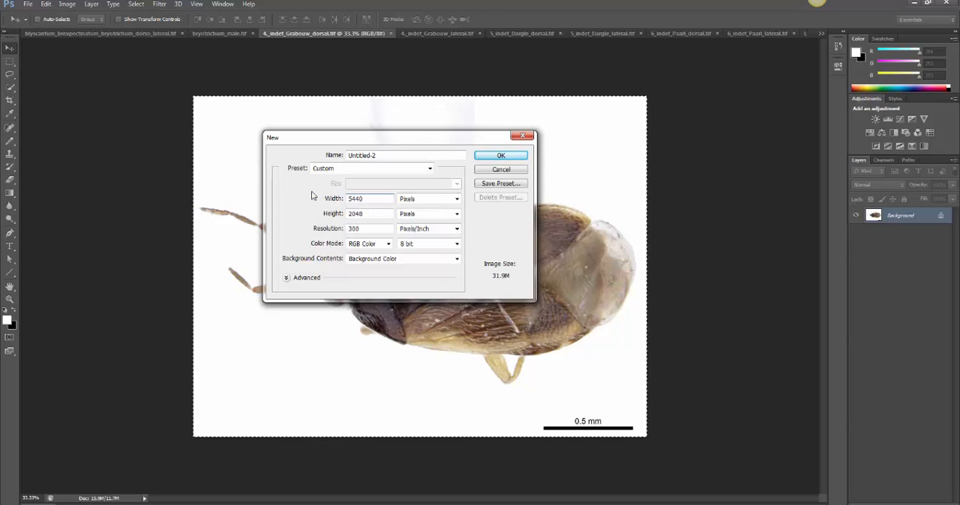
key(Tab)
text(61)
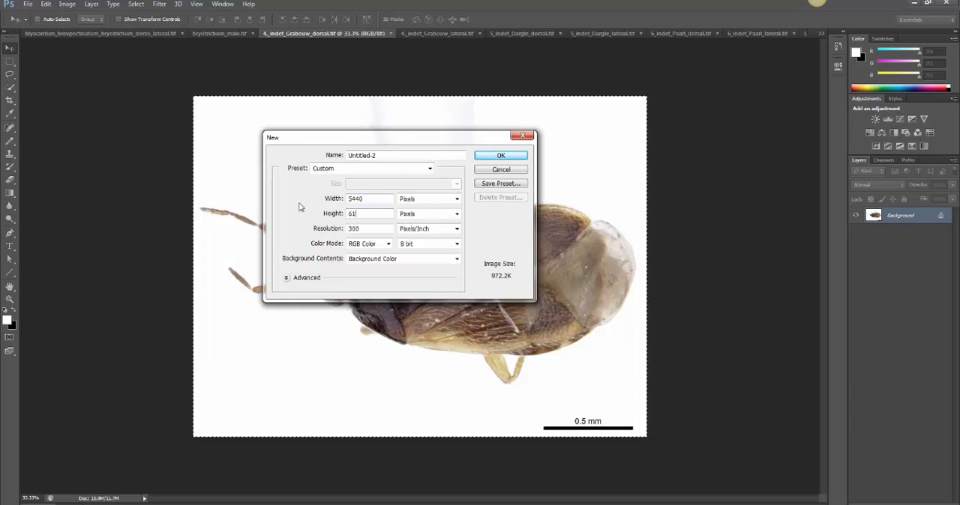
text(44)
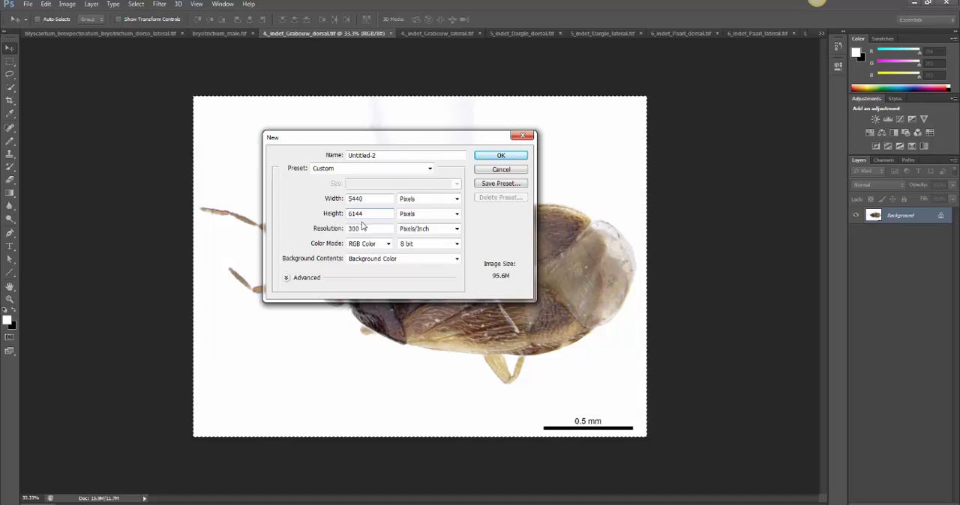
click(490, 156)
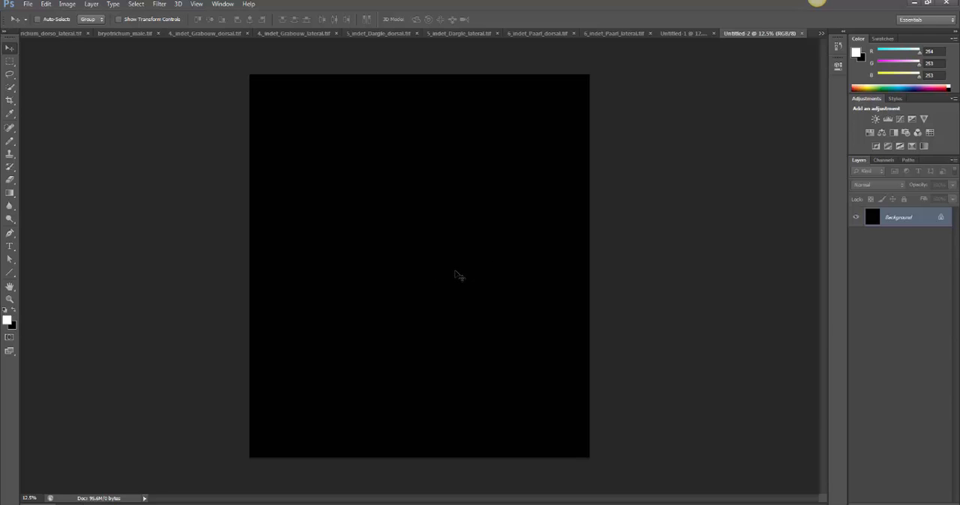
Select the entire Grabouw dorsal image with the Rectangular Marquee tool and copy it
click(283, 32)
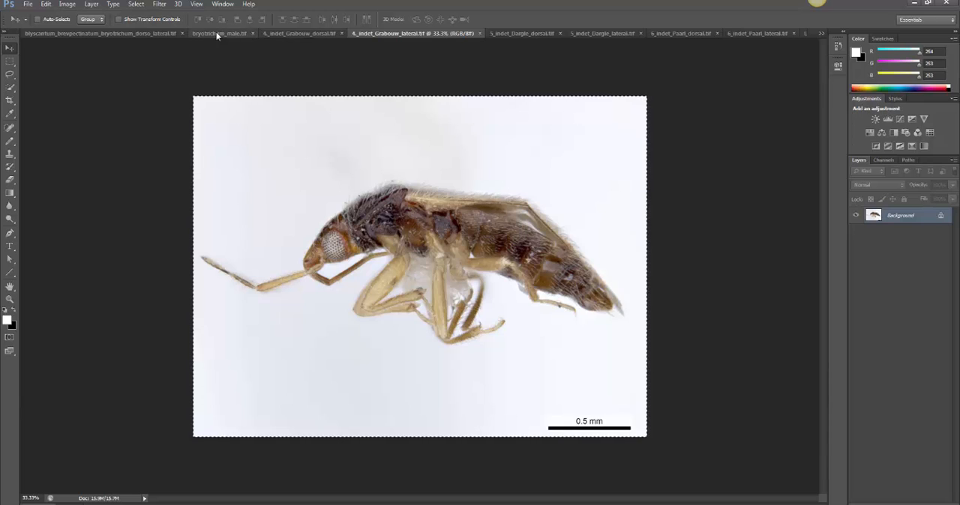
click(216, 33)
click(328, 34)
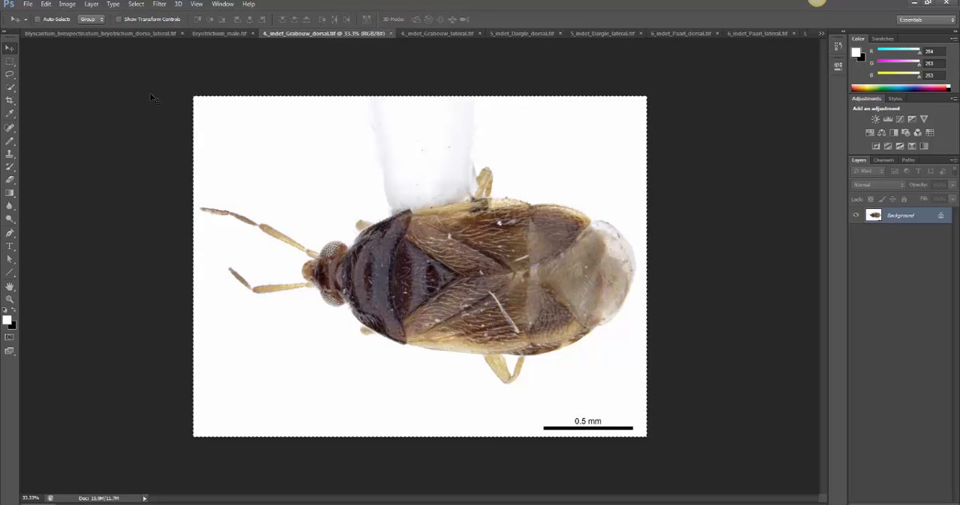
click(10, 60)
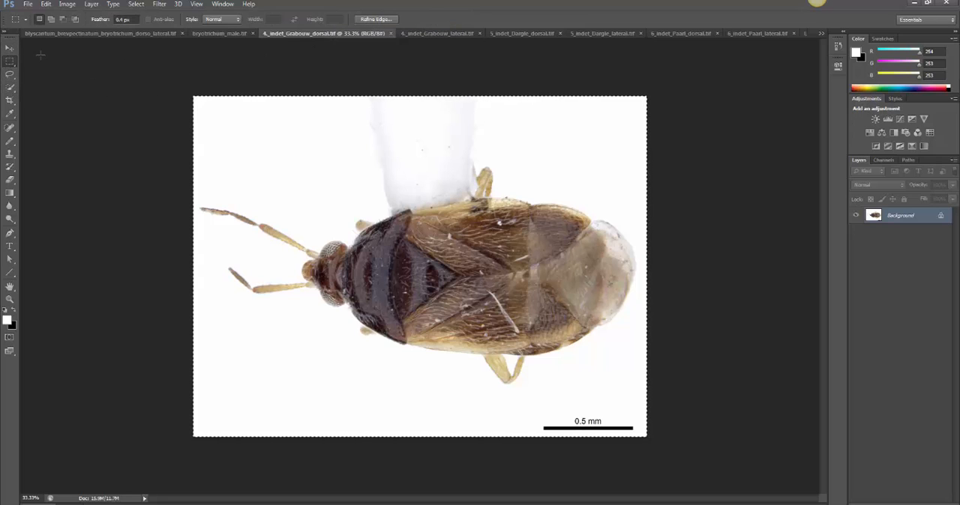
drag(130, 64, 786, 493)
click(46, 5)
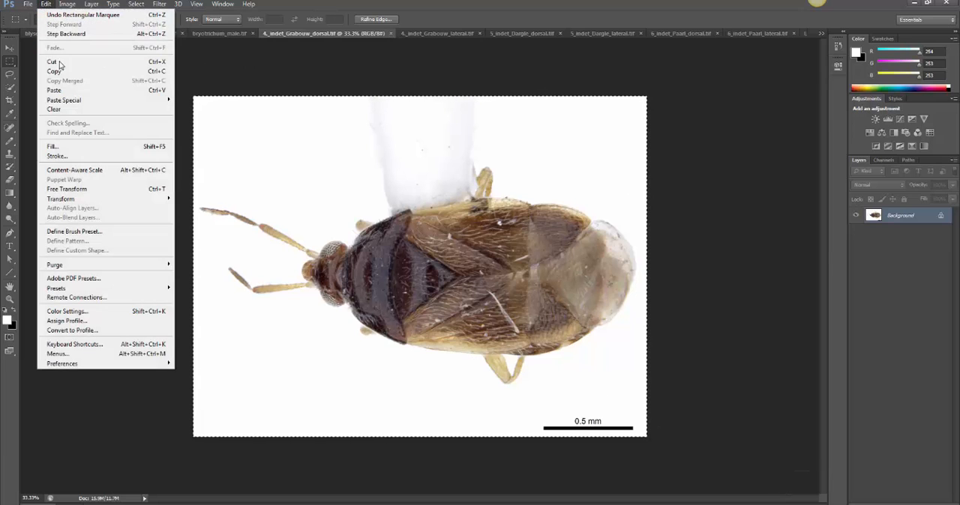
click(60, 72)
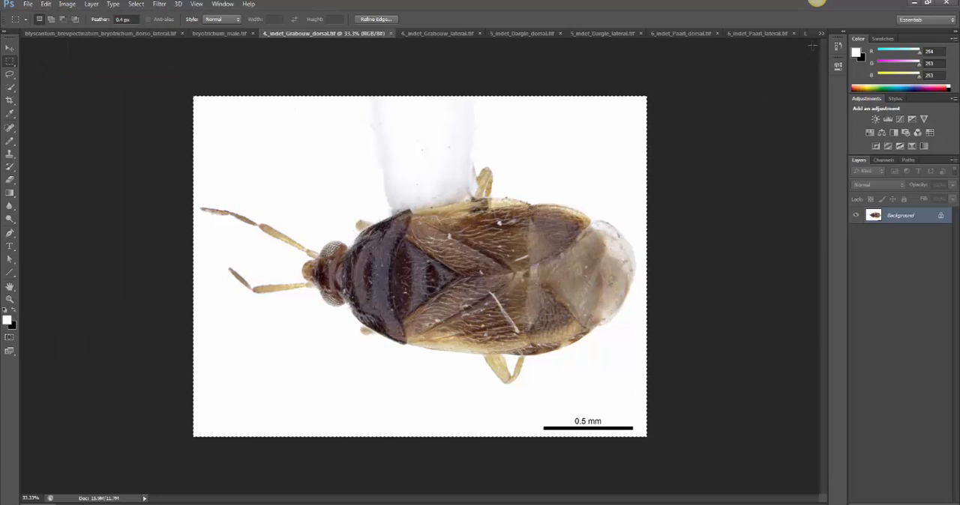
Paste the Grabouw dorsal image into the new blank document and move it into the canvas's top-left corner
click(821, 34)
click(690, 158)
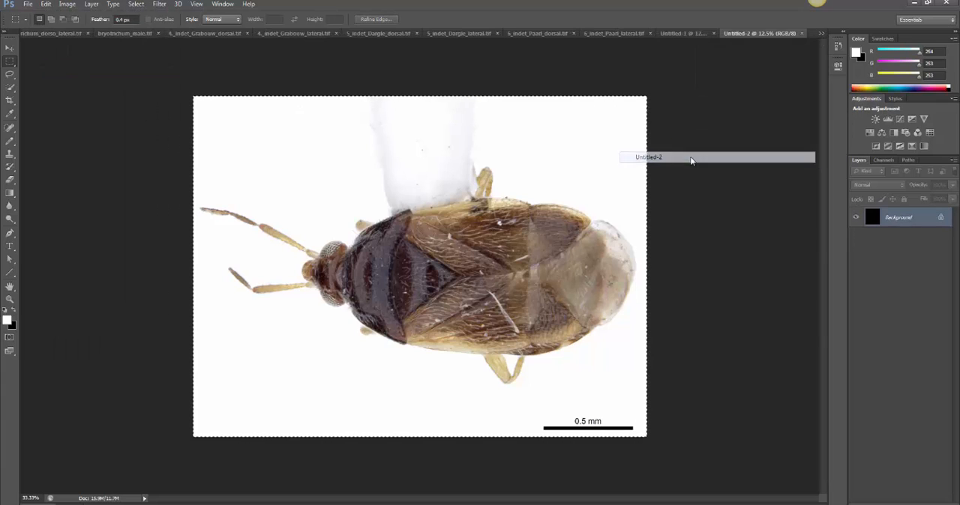
click(46, 4)
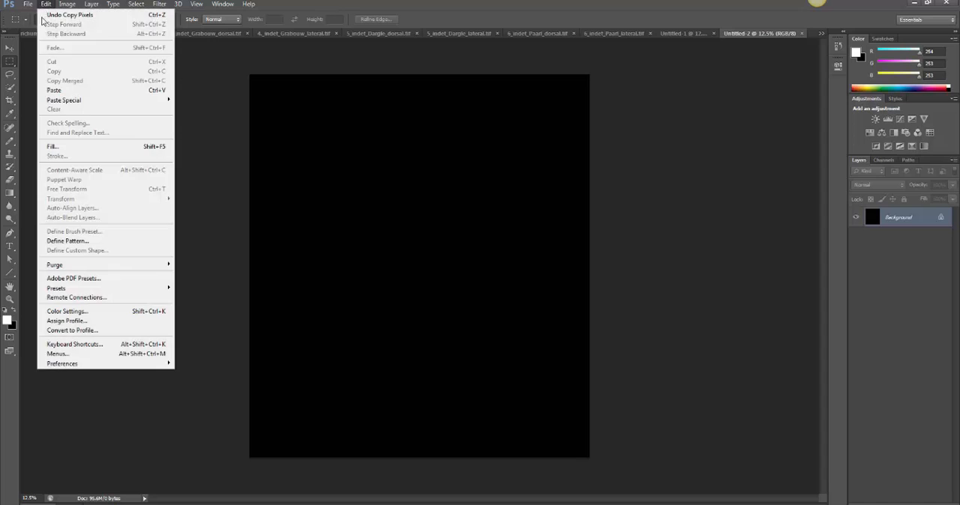
click(54, 91)
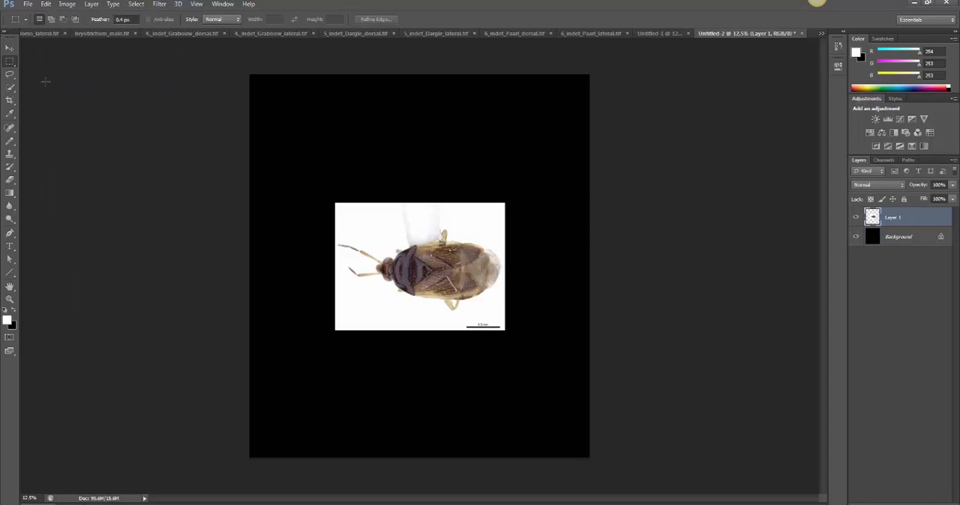
click(10, 48)
drag(394, 222, 328, 126)
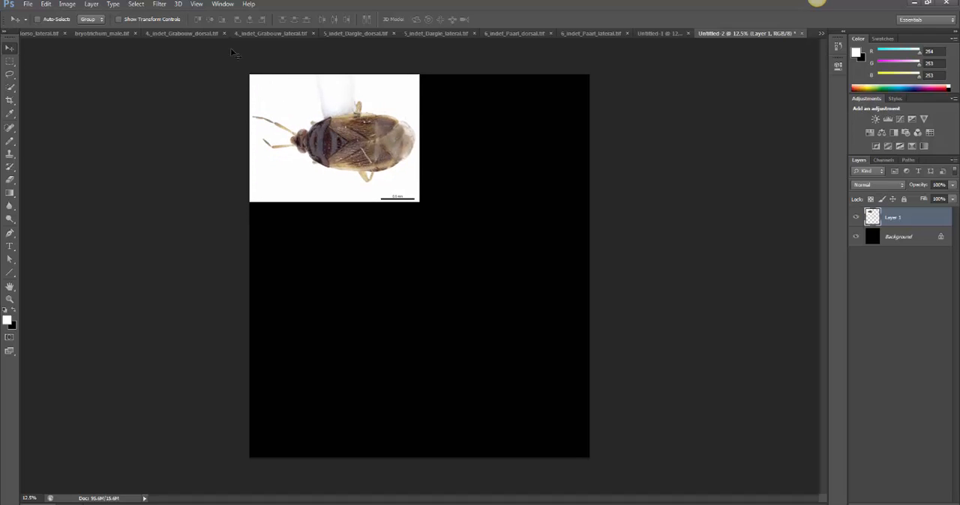
Select the entire Grabouw lateral image with the Rectangular Marquee tool and copy it
click(339, 33)
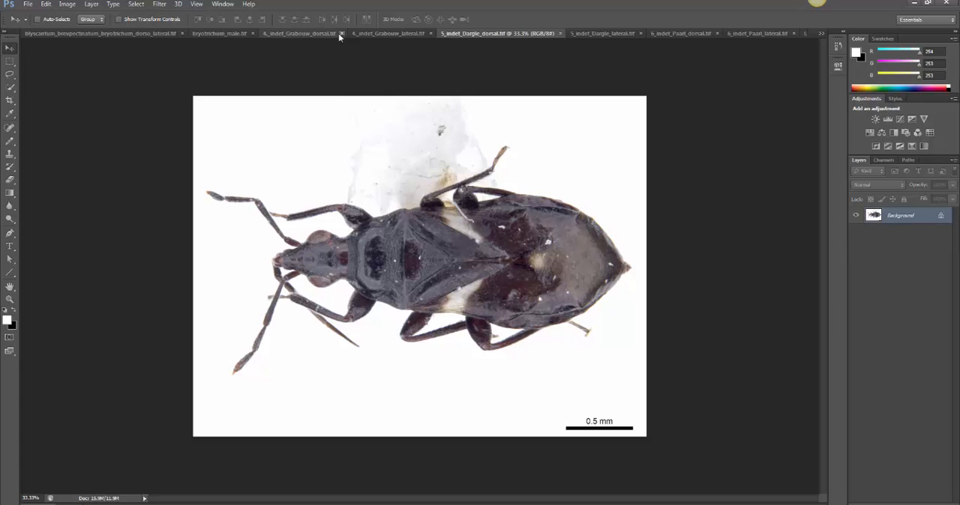
click(272, 33)
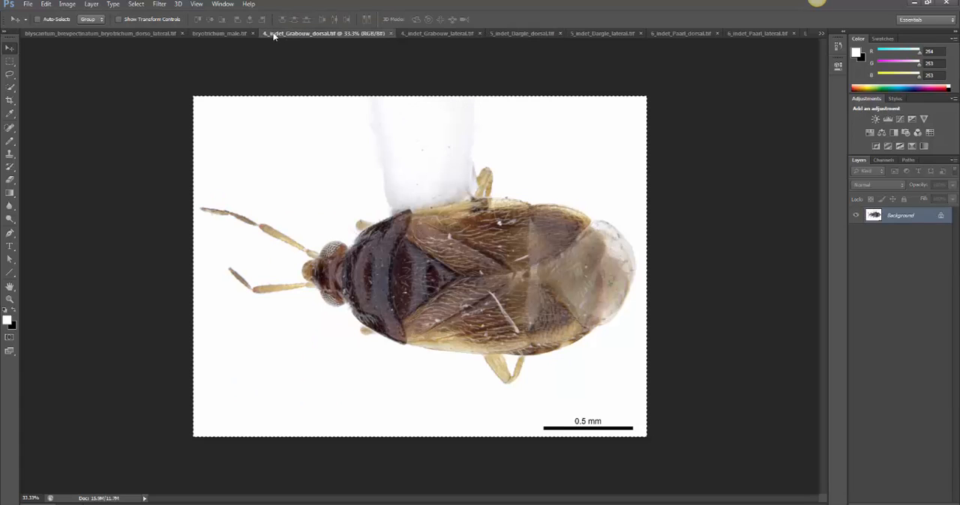
click(412, 34)
click(9, 60)
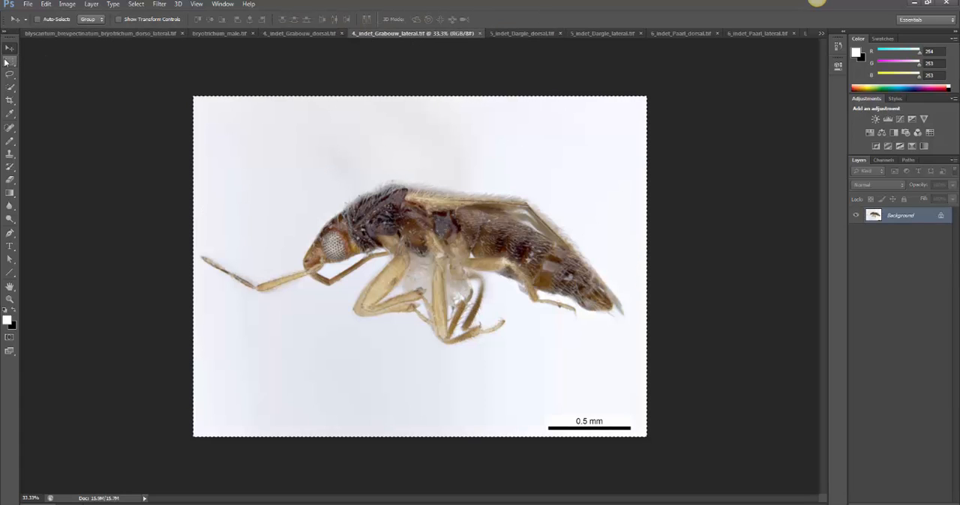
drag(185, 90, 849, 504)
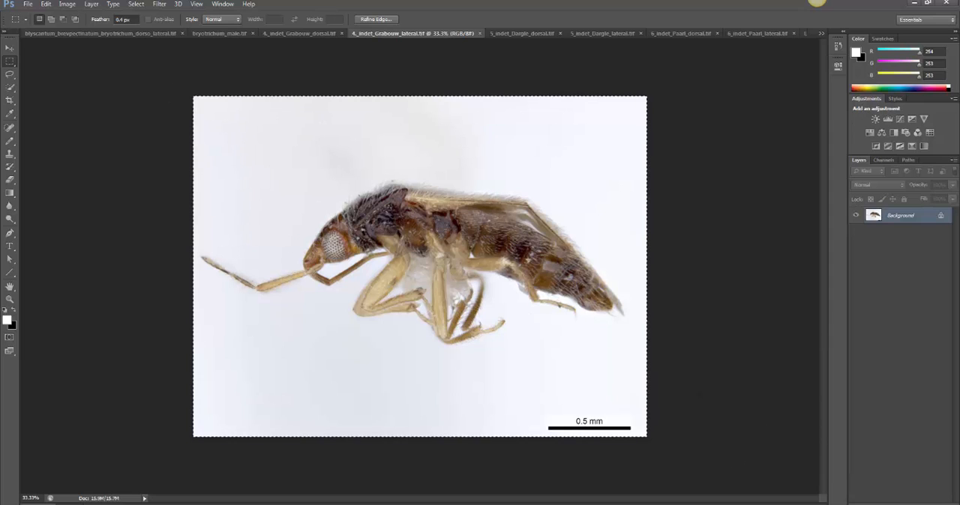
click(46, 4)
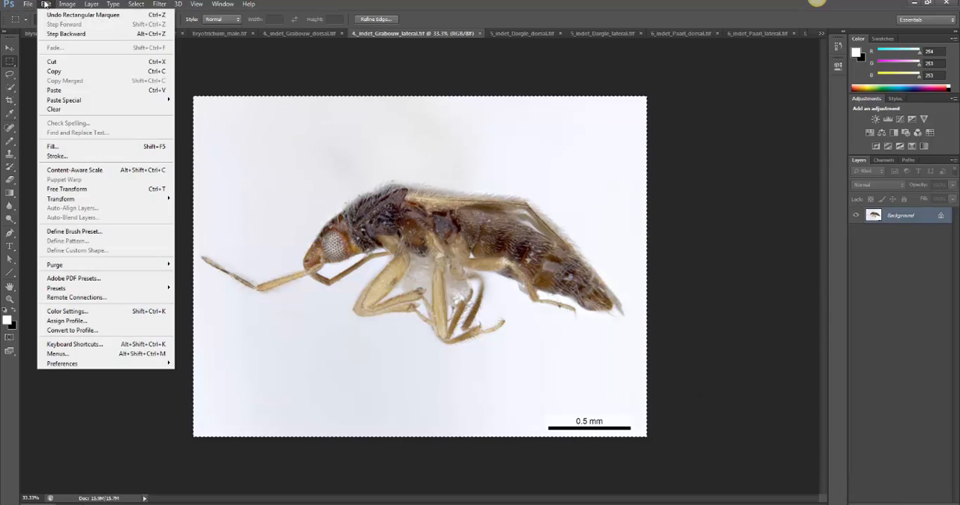
click(61, 72)
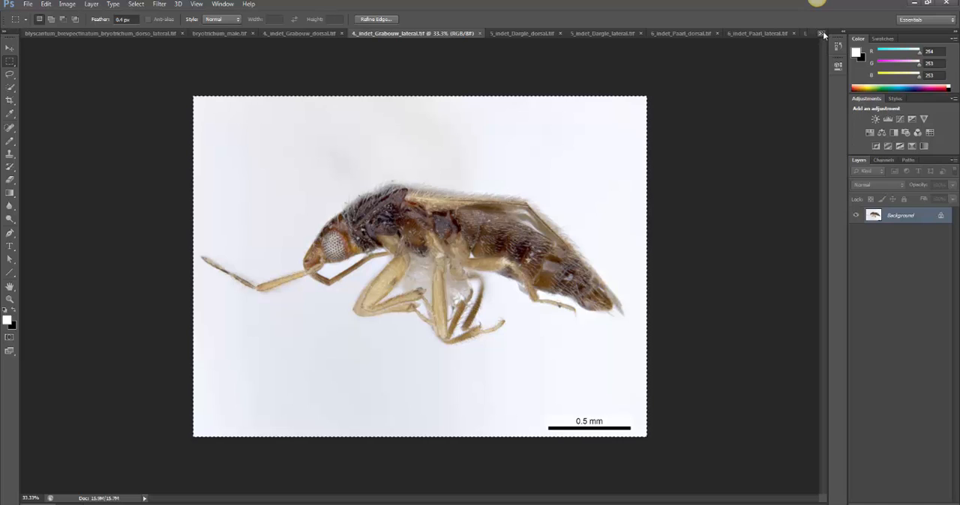
Paste the Grabouw lateral image into the plate document and move it into the top-right corner beside the dorsal view
click(822, 32)
click(724, 157)
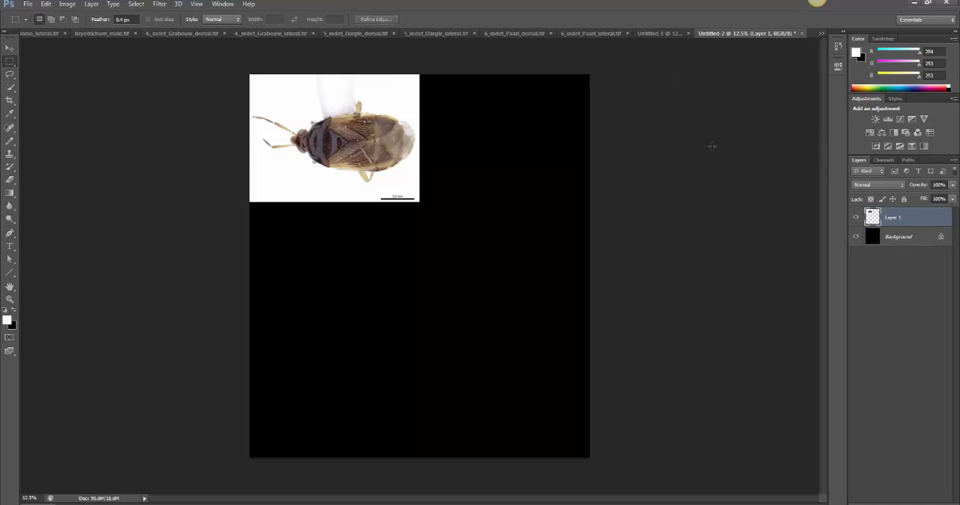
click(46, 3)
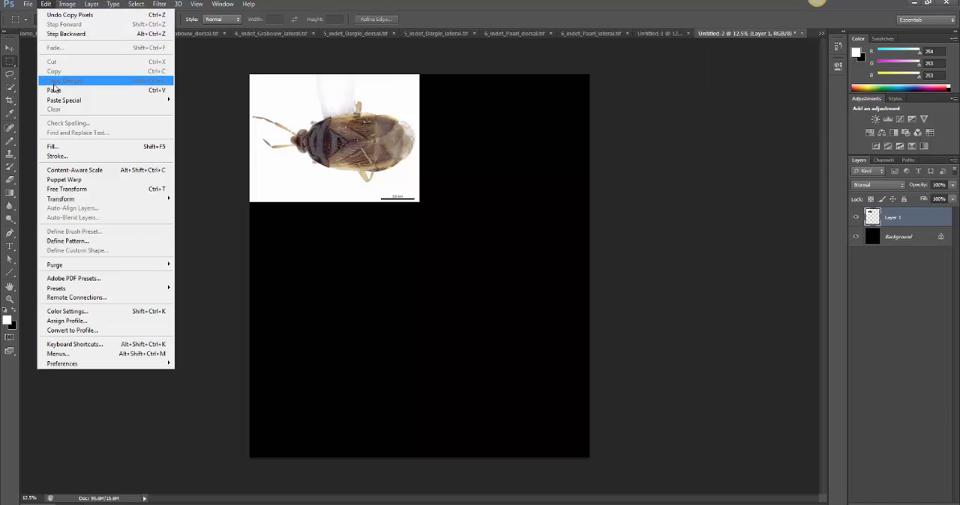
click(54, 91)
click(10, 47)
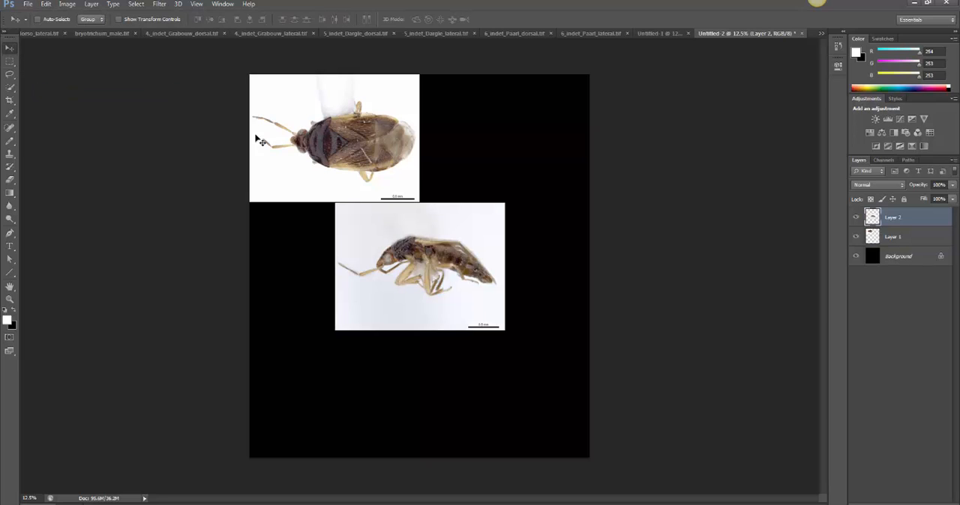
drag(390, 223, 474, 95)
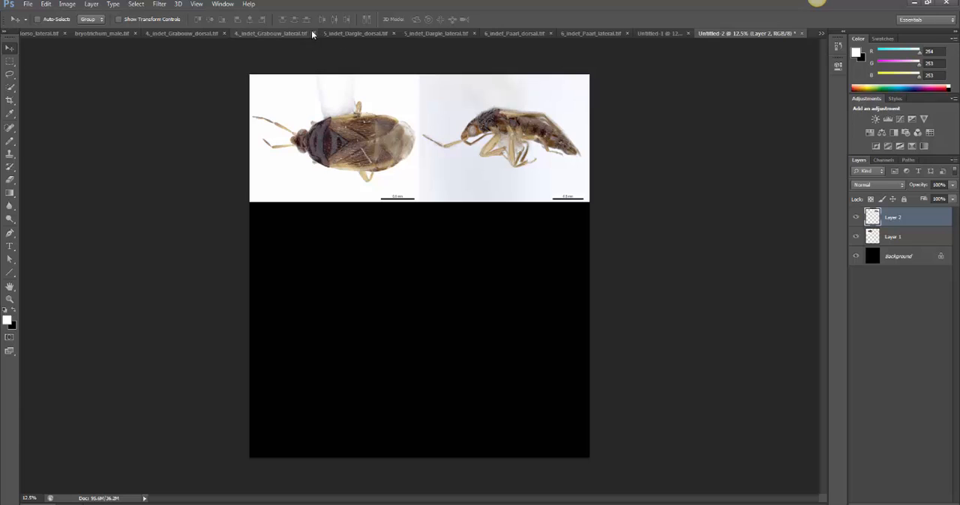
Select the entire Dargle dorsal image with the Rectangular Marquee tool and copy it
click(417, 34)
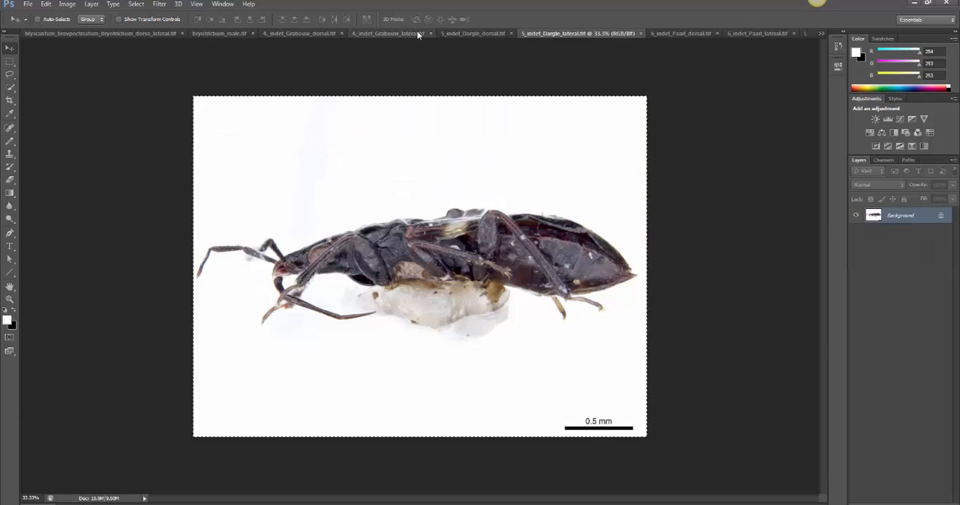
click(389, 35)
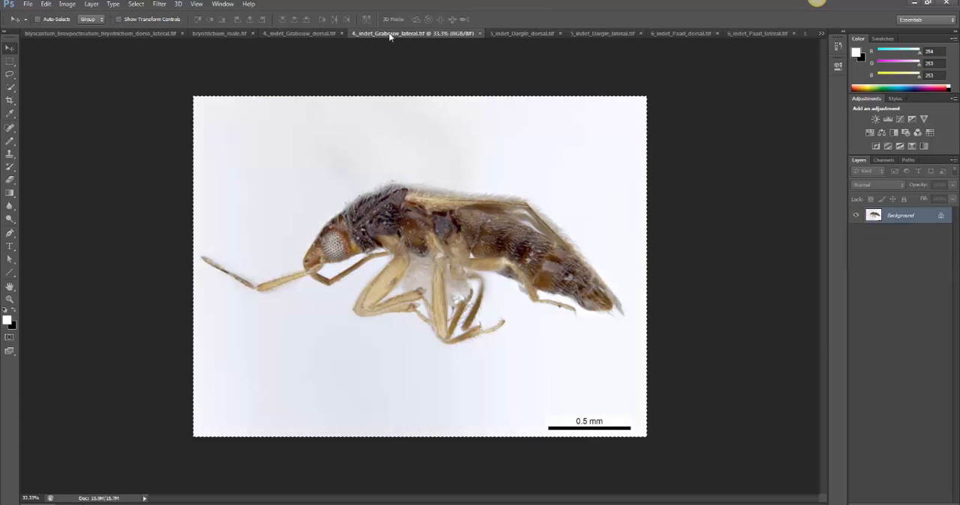
click(507, 33)
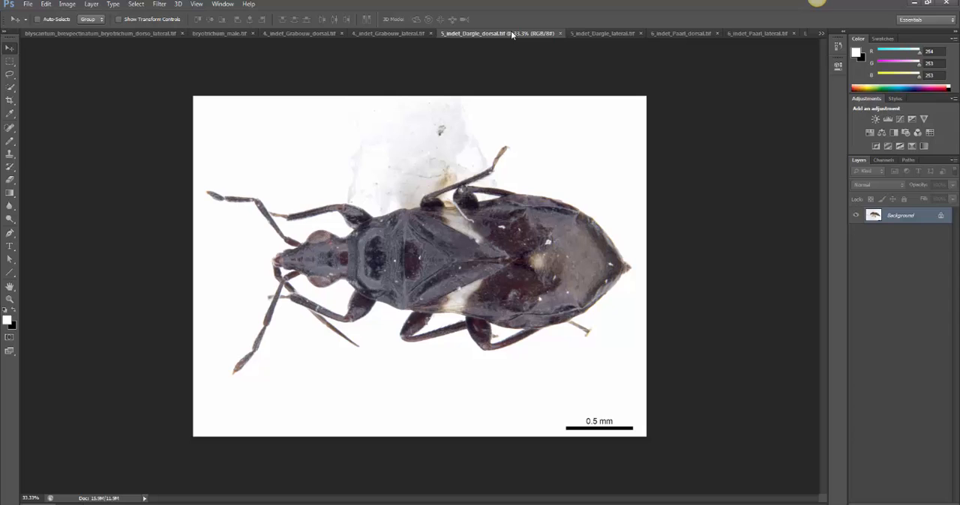
click(45, 5)
click(216, 81)
key(m)
drag(197, 80, 793, 492)
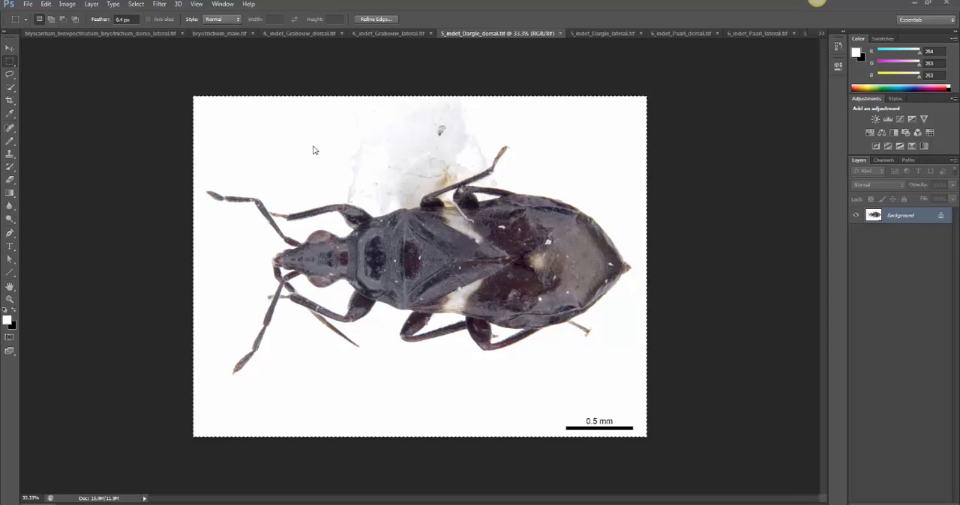
drag(196, 69, 774, 486)
click(45, 4)
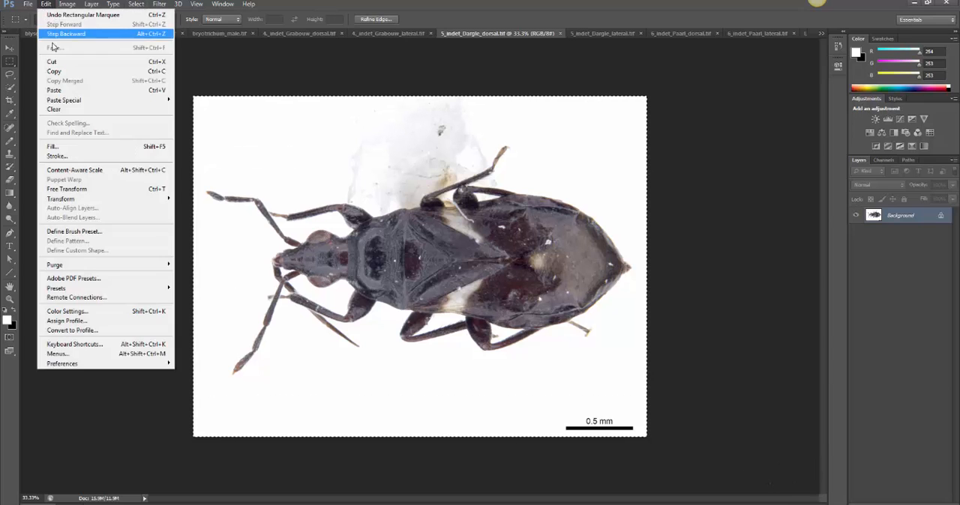
click(63, 72)
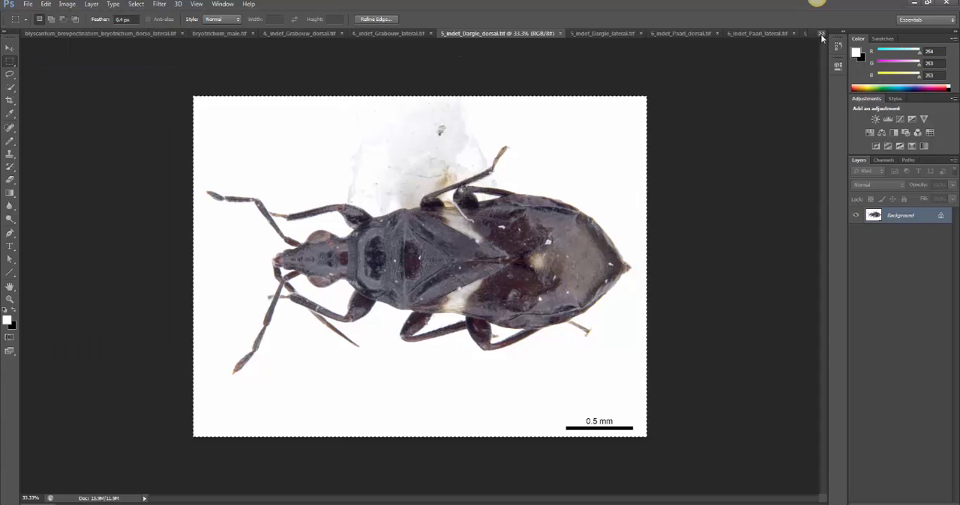
Paste the Dargle dorsal image into the plate document and move it into the middle row's left cell, below the Grabouw dorsal view
click(820, 34)
click(690, 156)
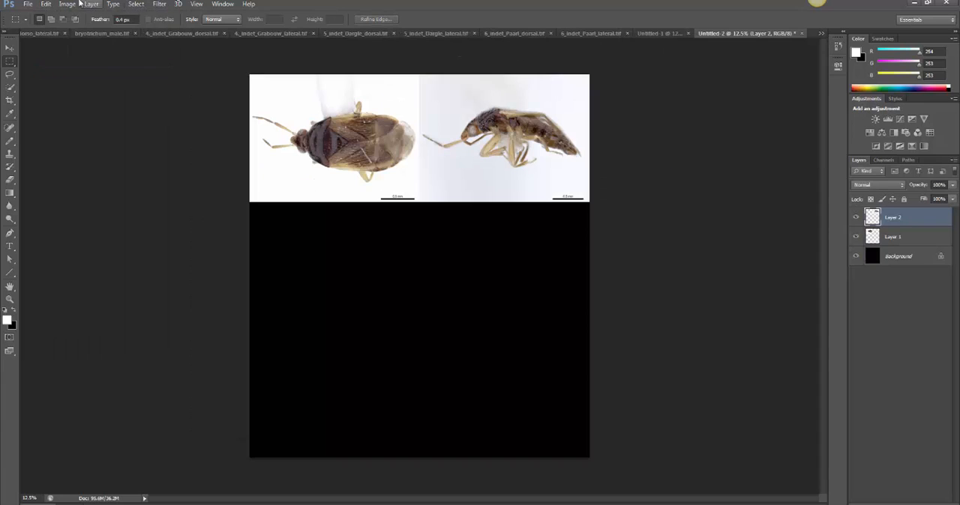
click(45, 4)
click(59, 87)
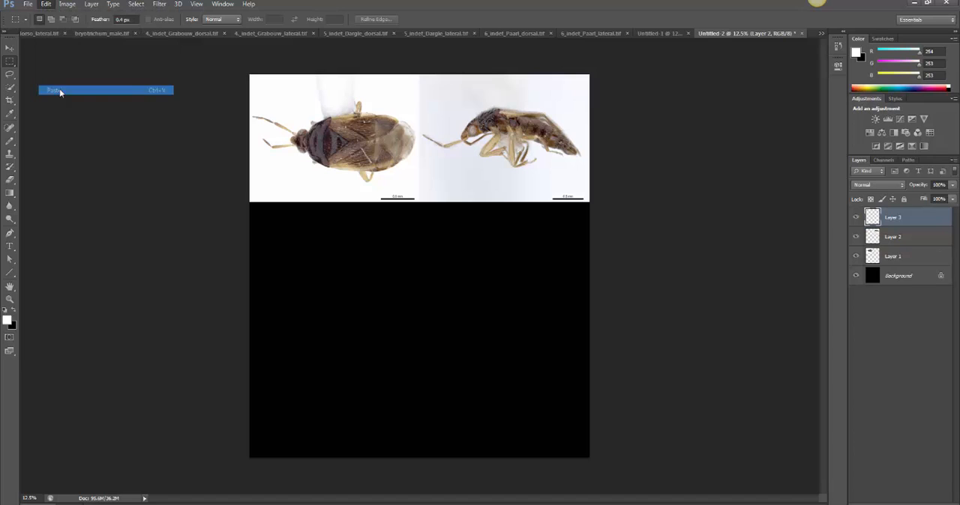
click(10, 48)
drag(399, 260, 314, 259)
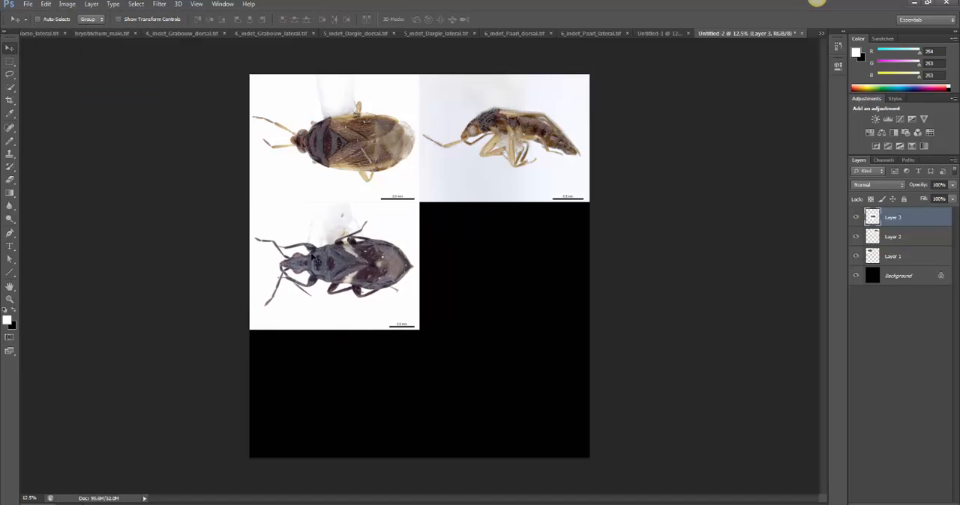
mouse_move(374, 244)
mouse_down()
mouse_move(372, 257)
mouse_move(371, 243)
mouse_up()
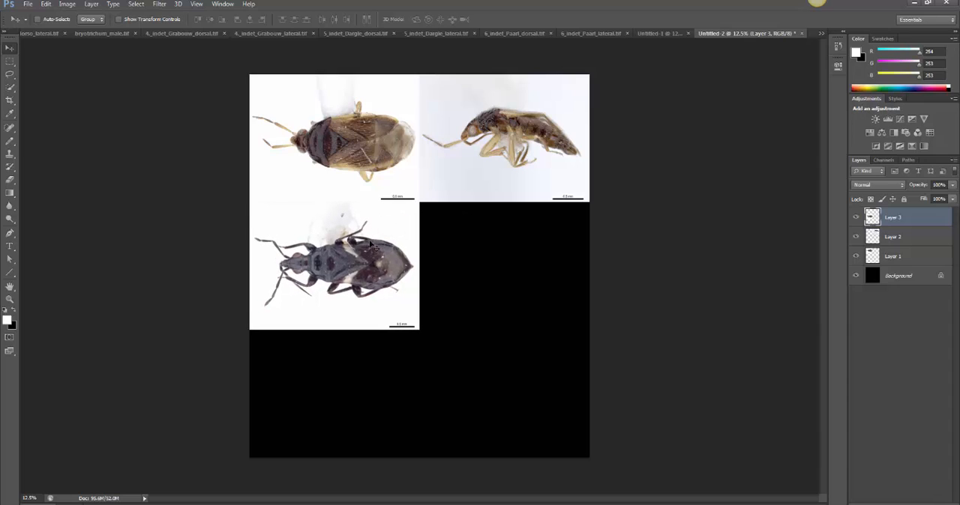
Select the entire Dargle lateral image with the Rectangular Marquee tool and copy it
click(442, 33)
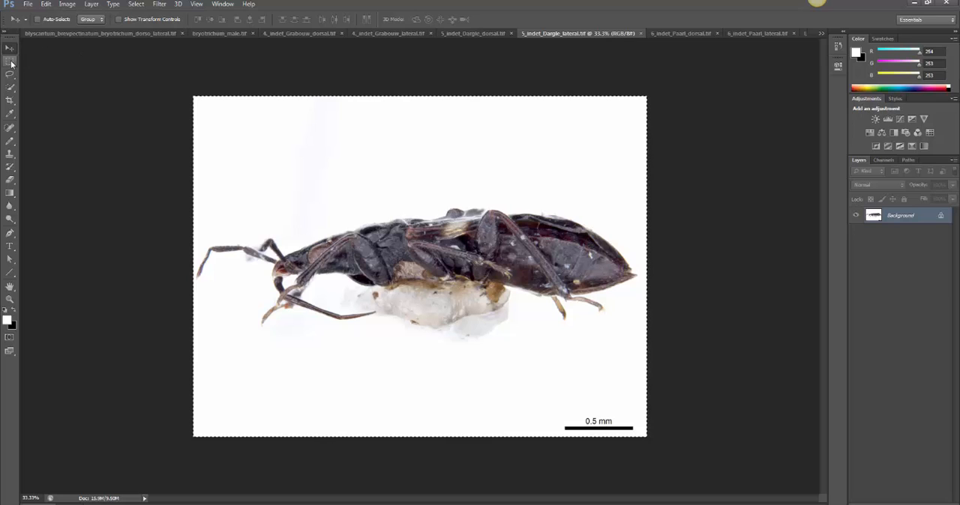
click(10, 61)
drag(189, 69, 754, 482)
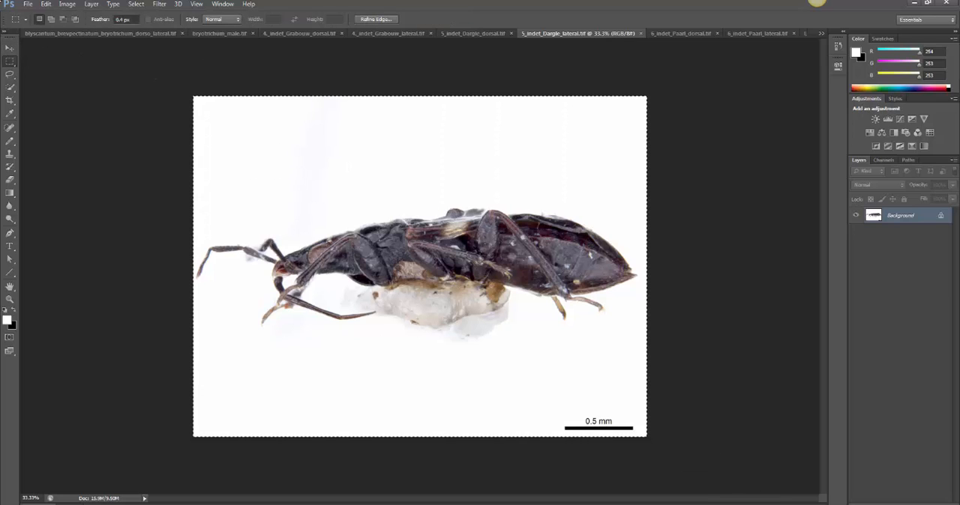
click(46, 3)
click(58, 72)
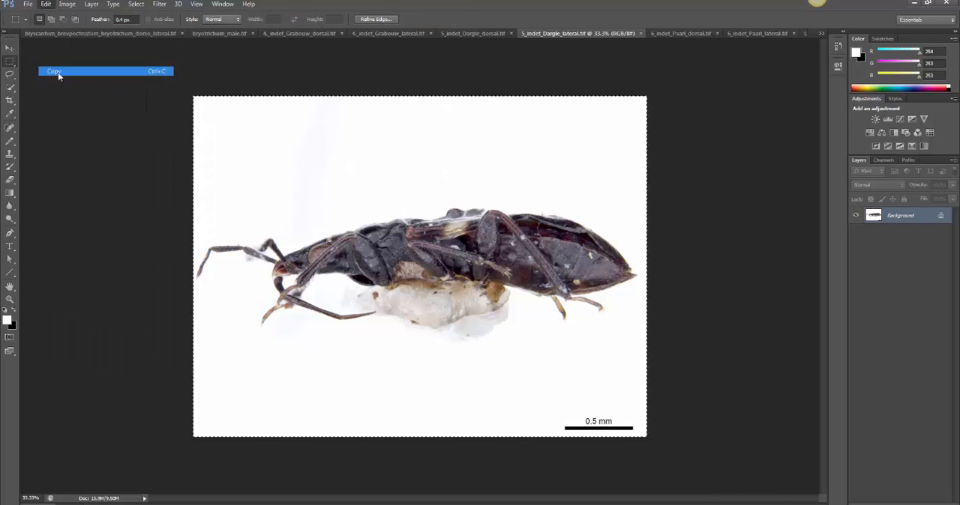
Paste the Dargle lateral image into the plate document and move it into the middle row's right cell
click(822, 34)
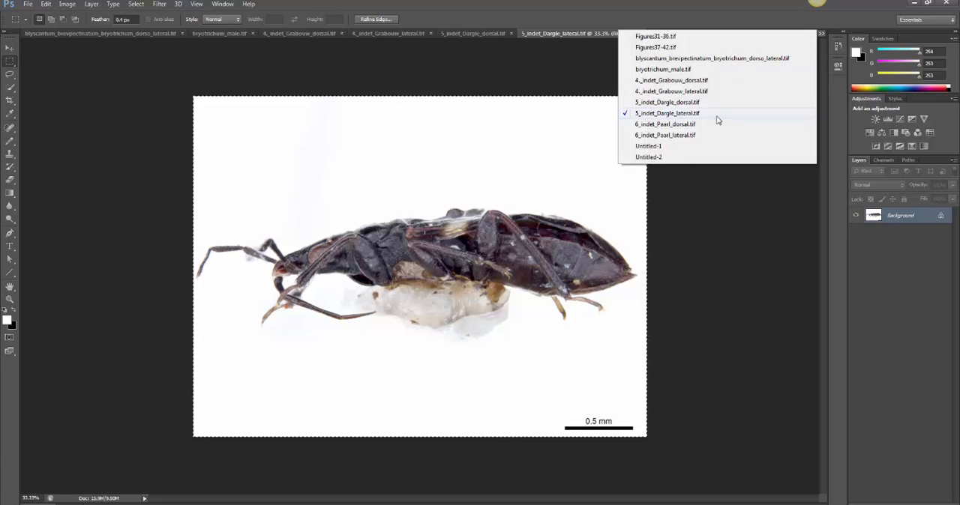
click(686, 157)
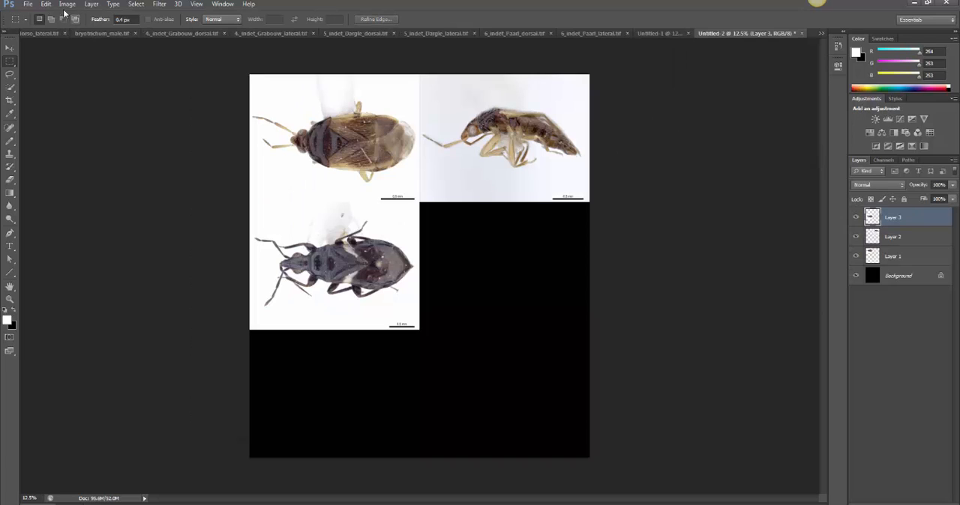
click(46, 4)
click(53, 85)
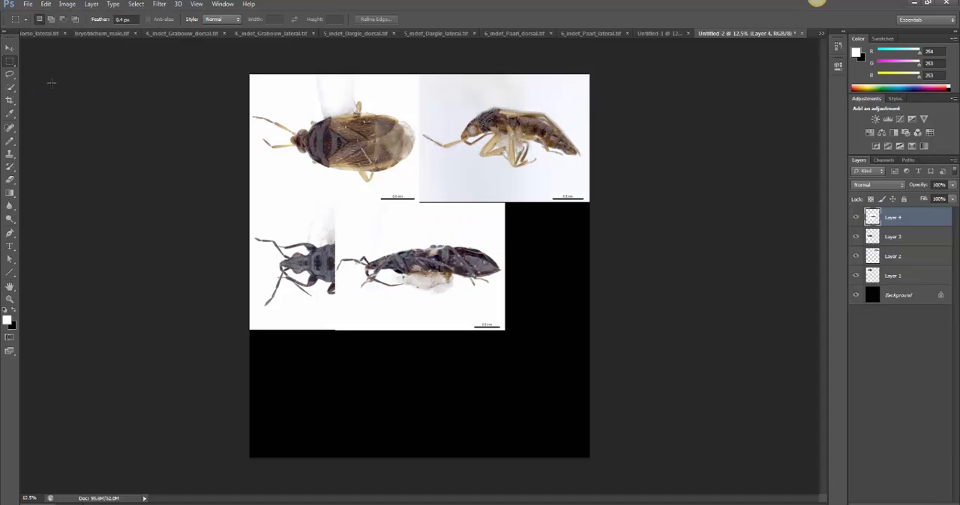
click(9, 48)
drag(426, 258, 495, 257)
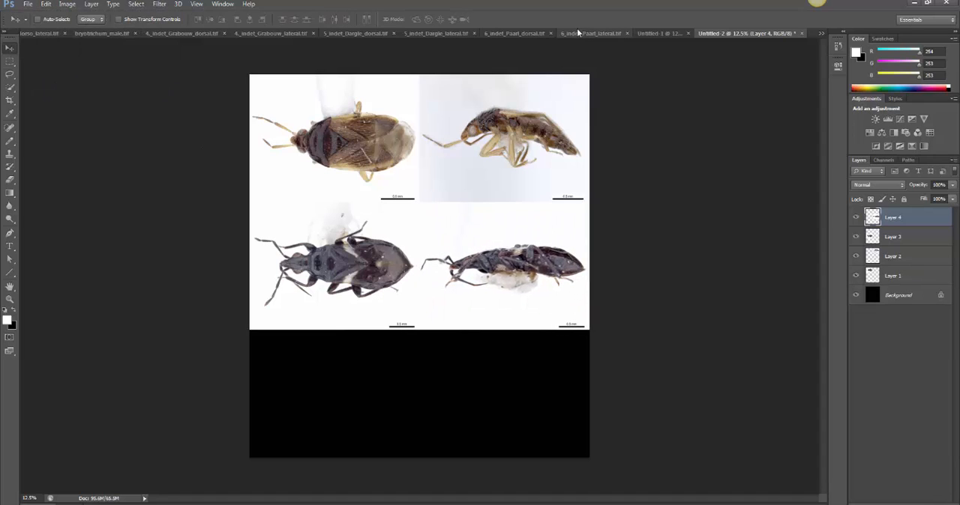
Select the entire Paarl dorsal image with the Rectangular Marquee tool and copy it
click(526, 32)
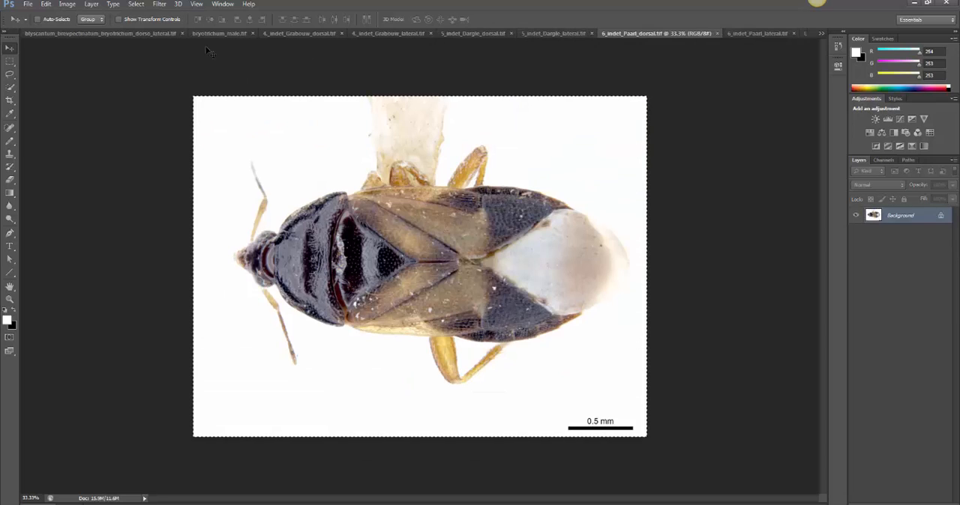
click(10, 61)
drag(204, 106, 780, 489)
click(46, 4)
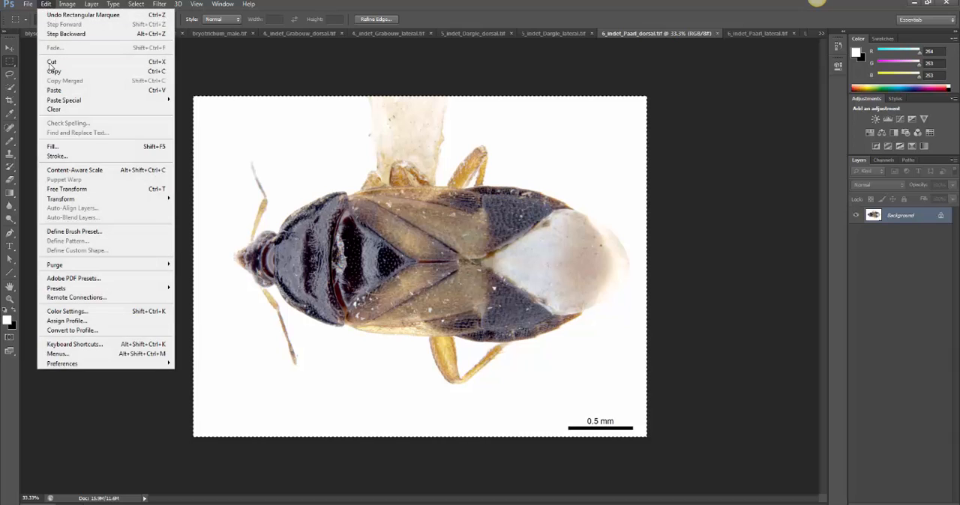
click(52, 71)
Paste the Paarl dorsal image into the plate document and move it into the canvas's bottom-left corner
click(821, 34)
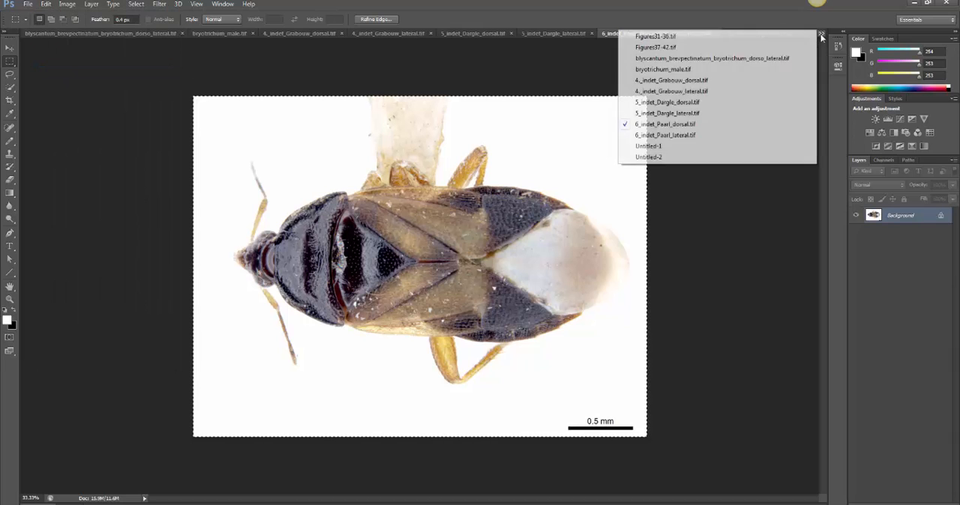
click(723, 156)
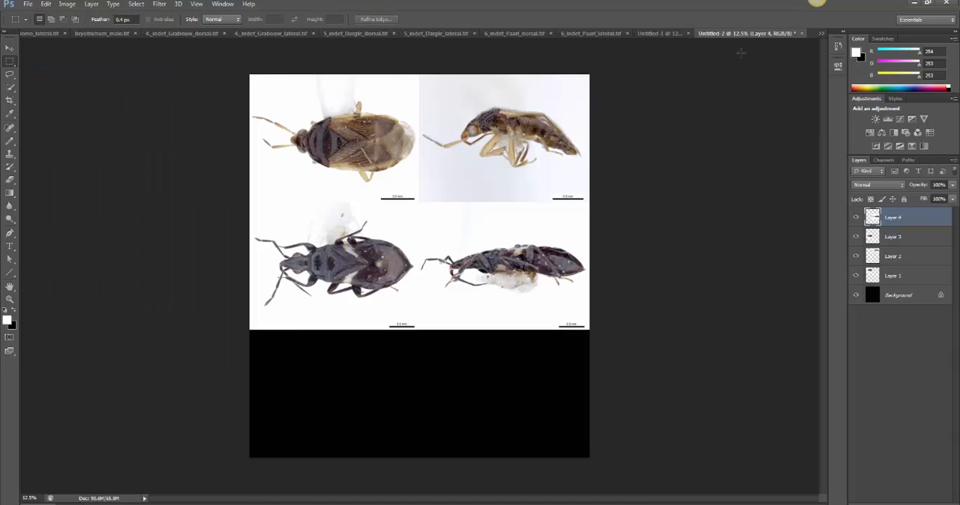
click(46, 5)
click(52, 81)
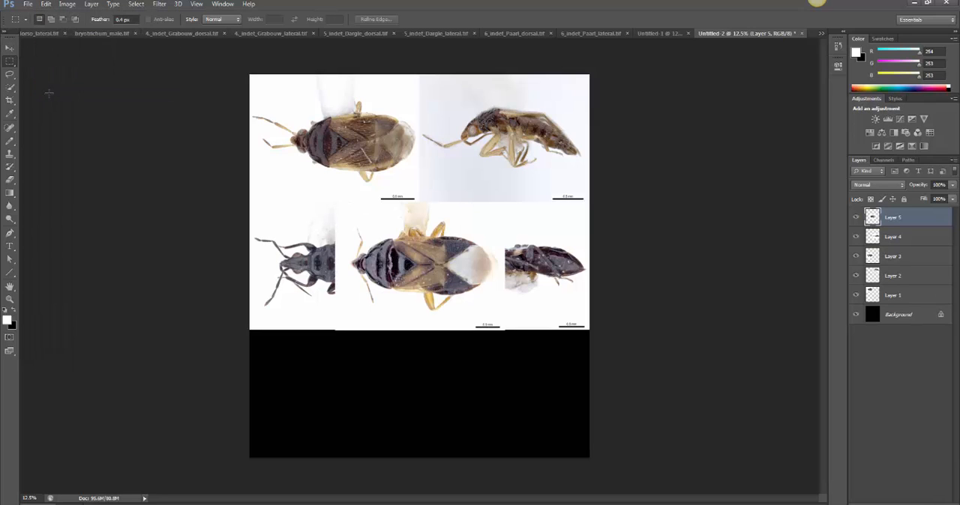
click(9, 49)
drag(348, 375, 320, 392)
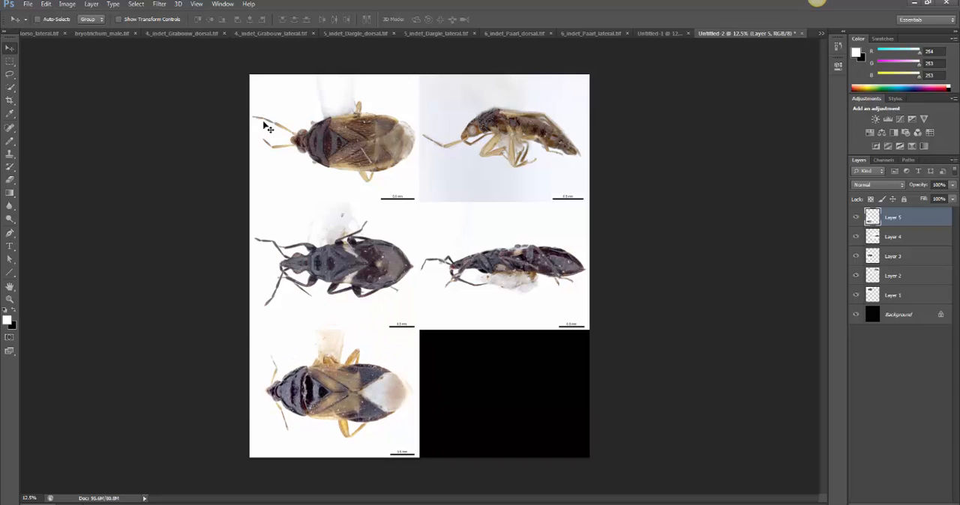
Select the entire Paarl lateral image with the Rectangular Marquee tool and copy it
click(666, 33)
click(685, 33)
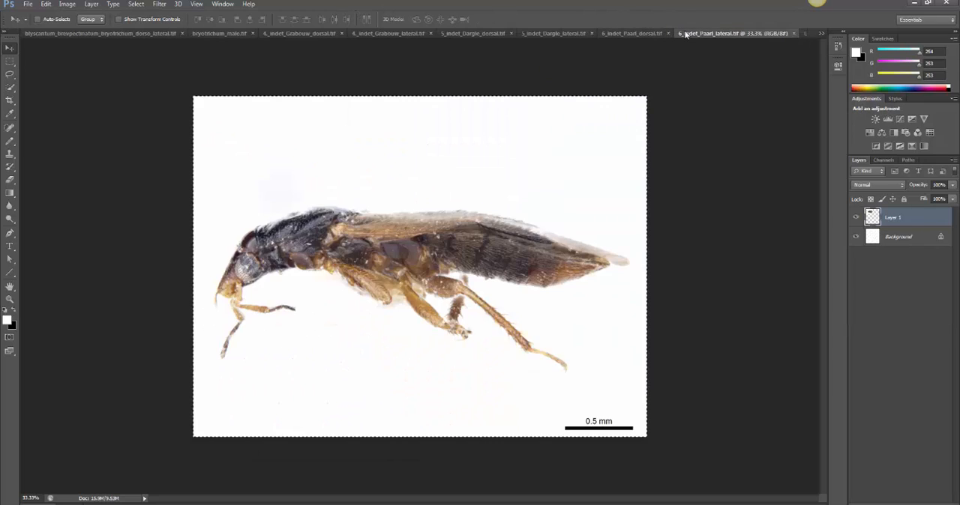
click(9, 60)
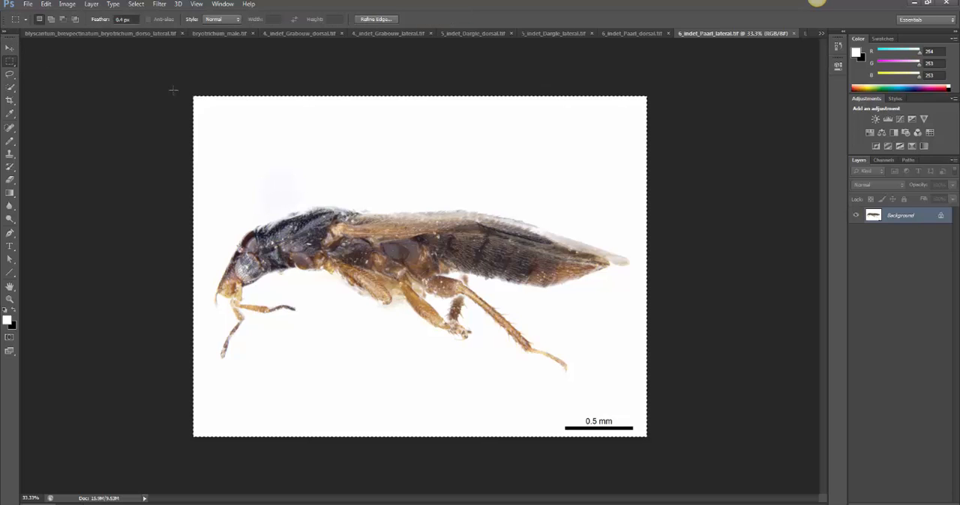
drag(173, 90, 795, 451)
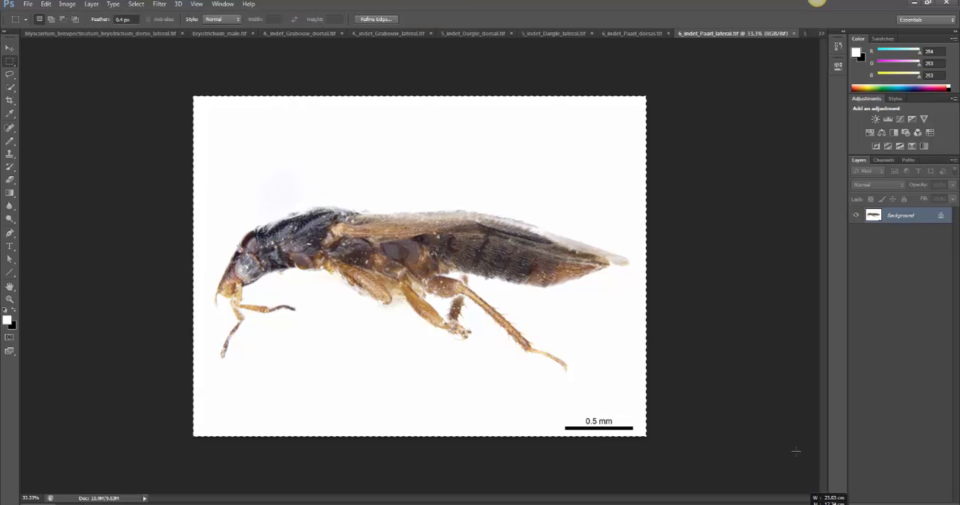
click(46, 4)
click(57, 69)
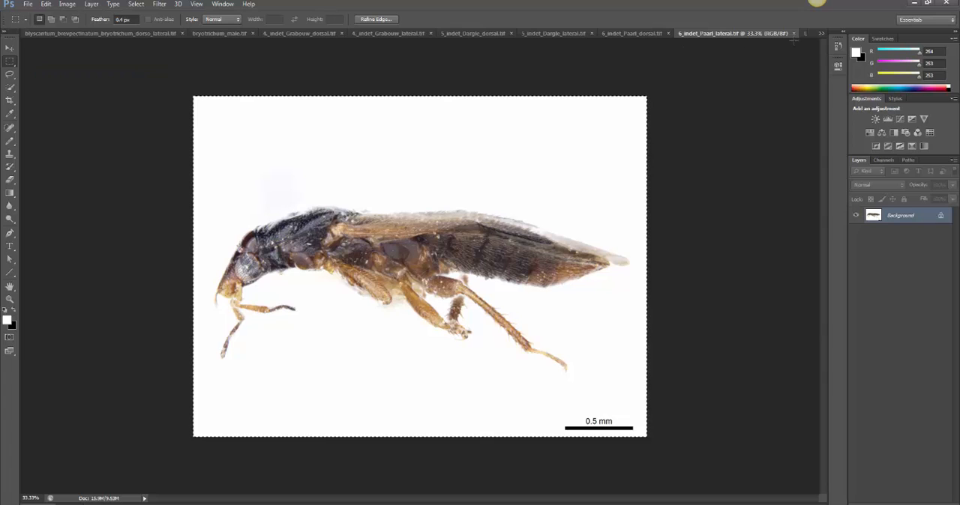
Paste the Paarl lateral image into the plate document and move it into the canvas's empty bottom-right cell
click(822, 33)
click(699, 159)
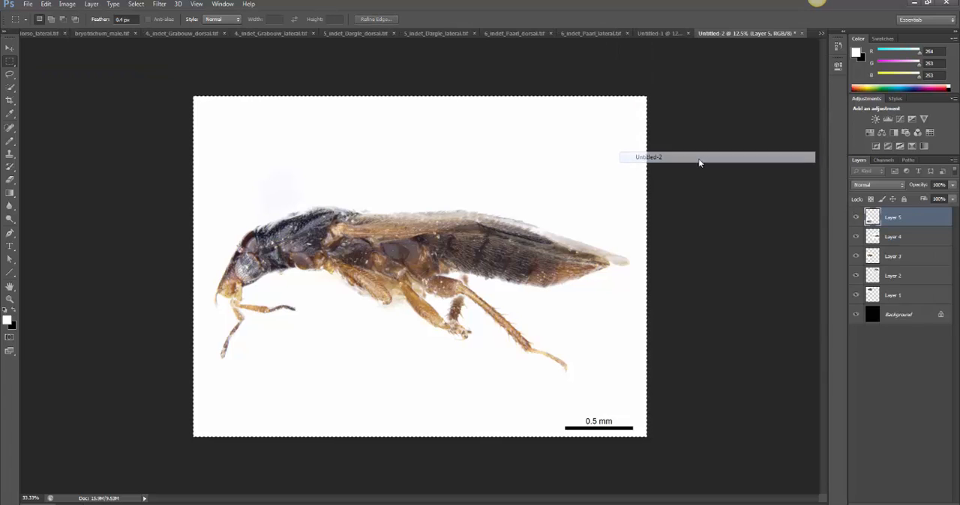
click(46, 4)
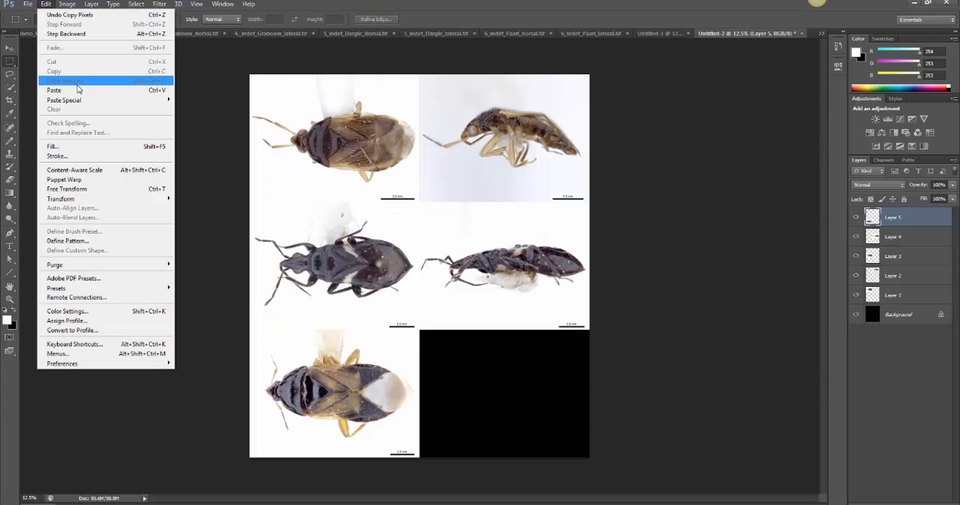
click(54, 90)
key(v)
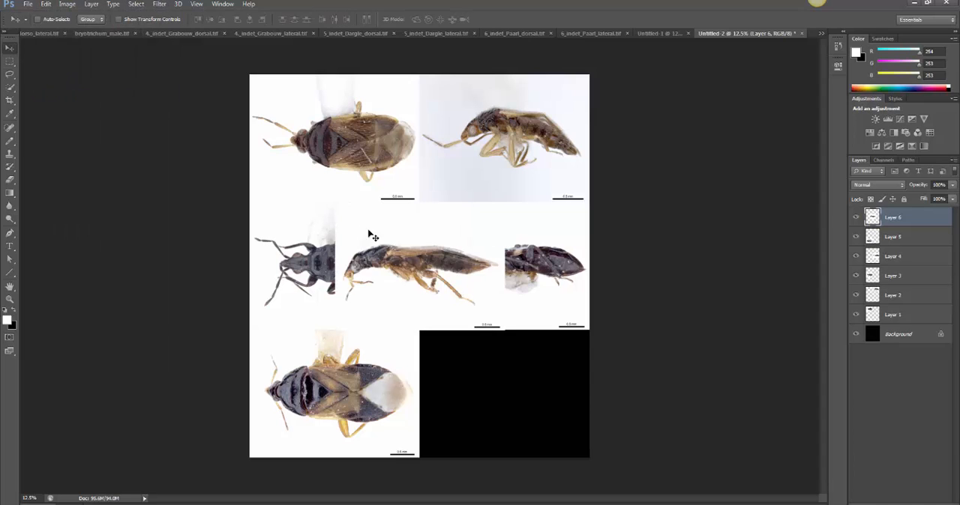
drag(373, 237, 475, 378)
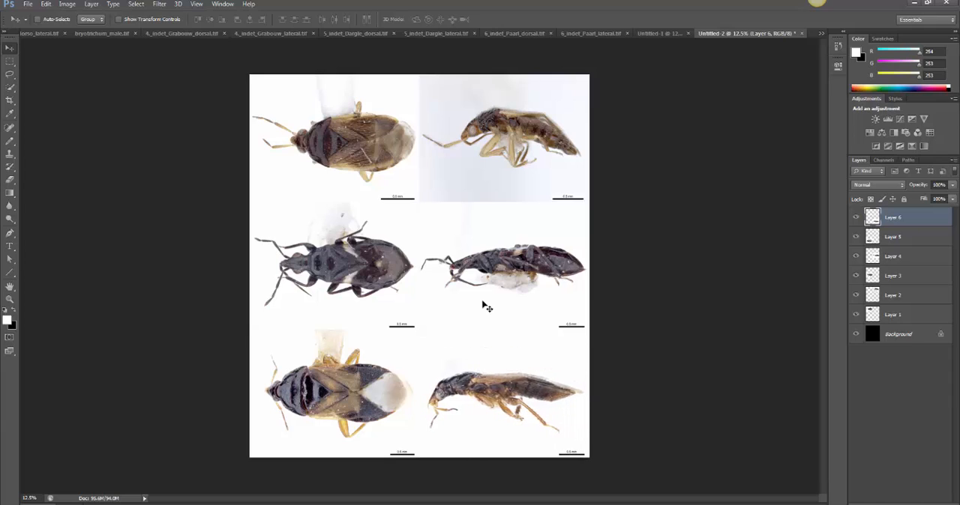
Flatten the finished six-image plate into a single background layer
click(90, 4)
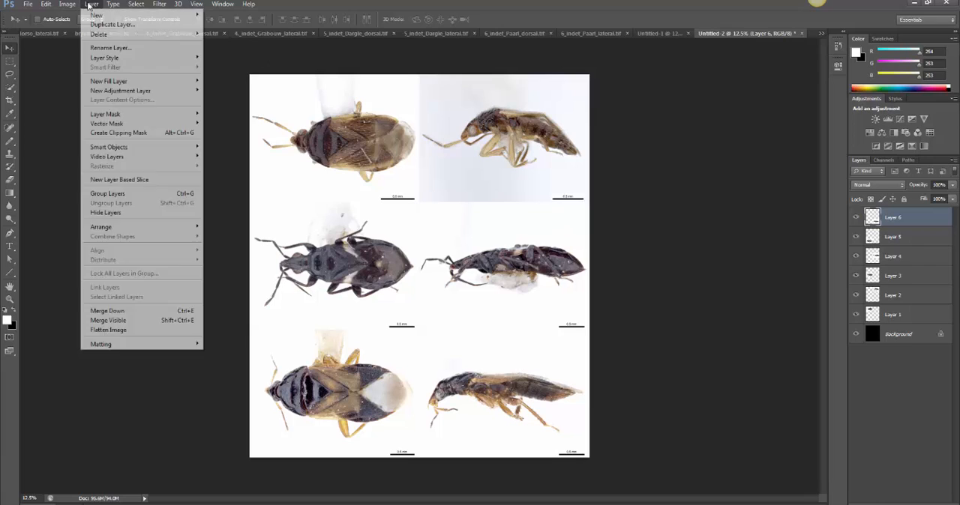
click(127, 331)
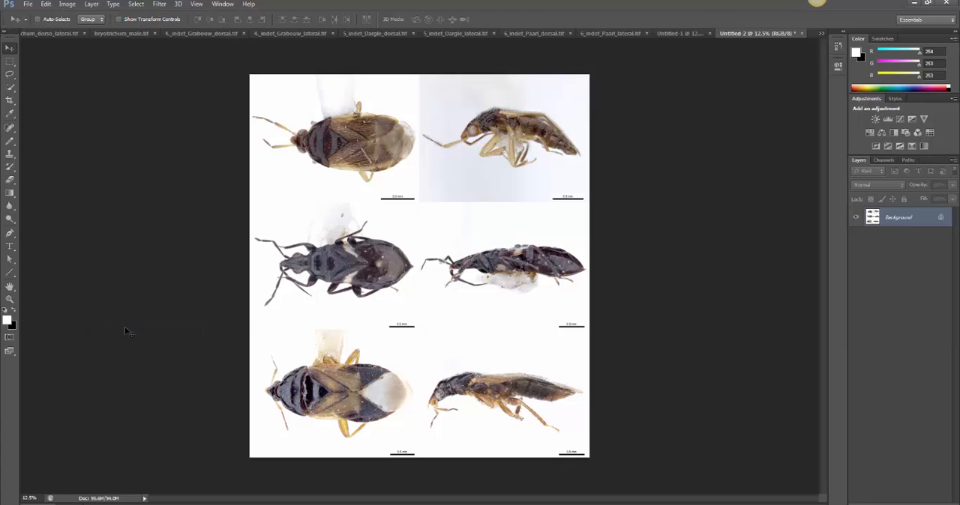
click(27, 5)
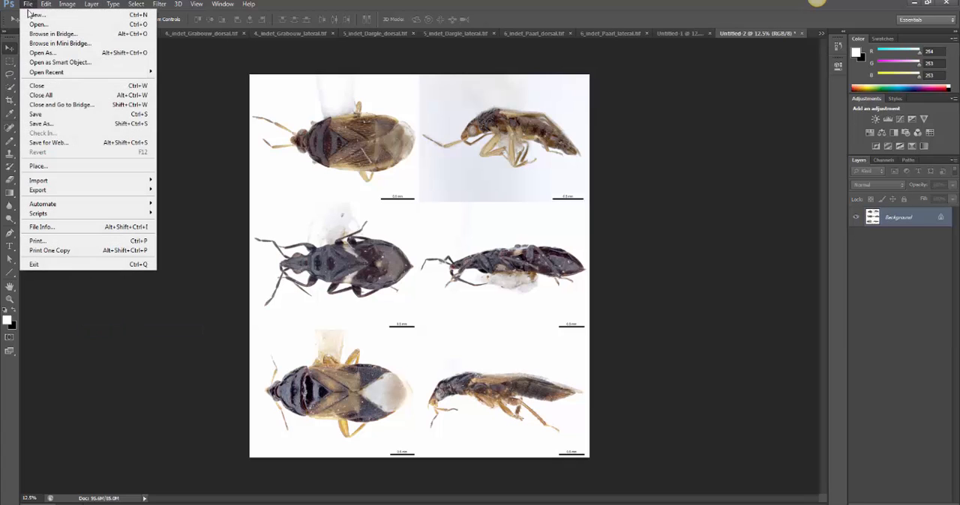
click(45, 125)
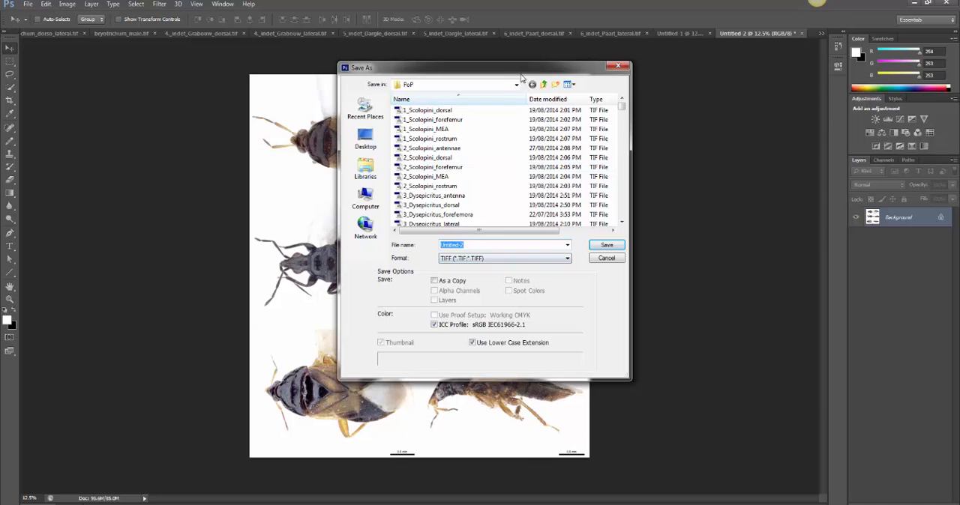
drag(536, 73, 776, 85)
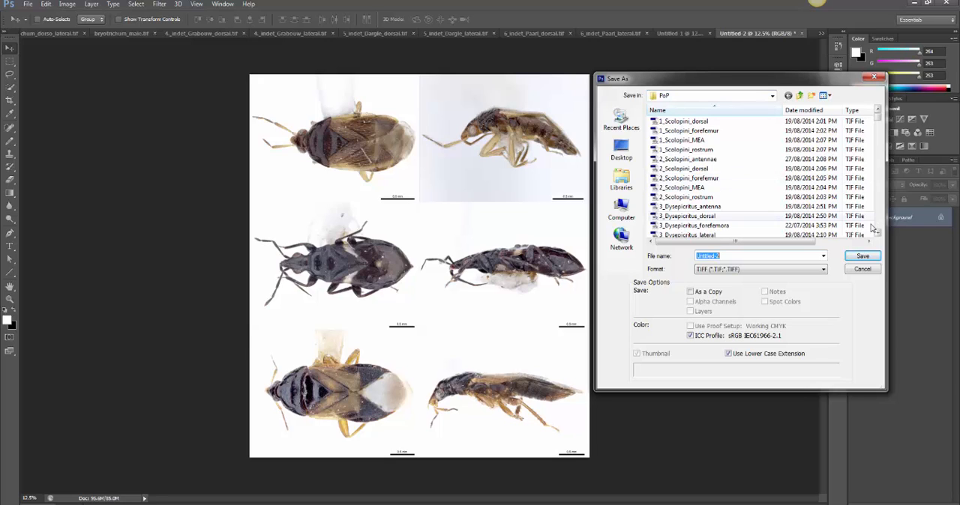
click(862, 269)
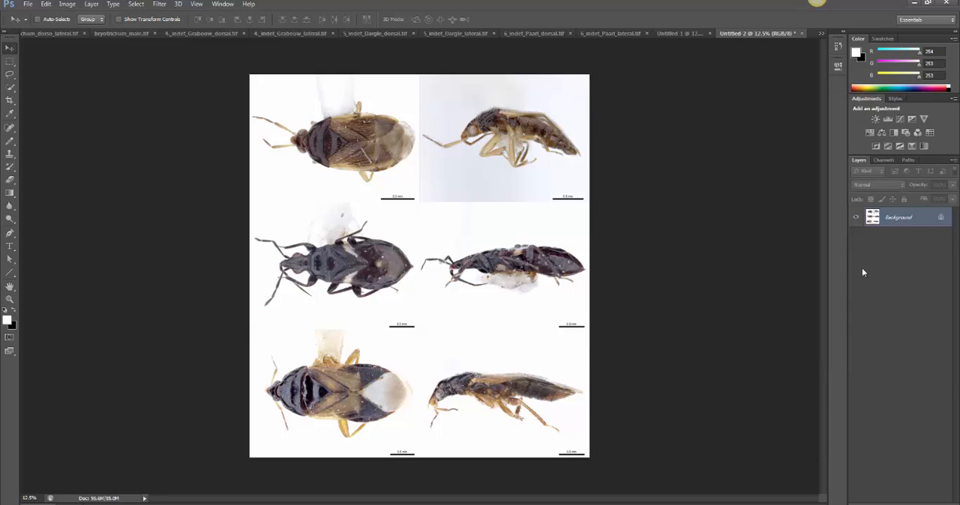